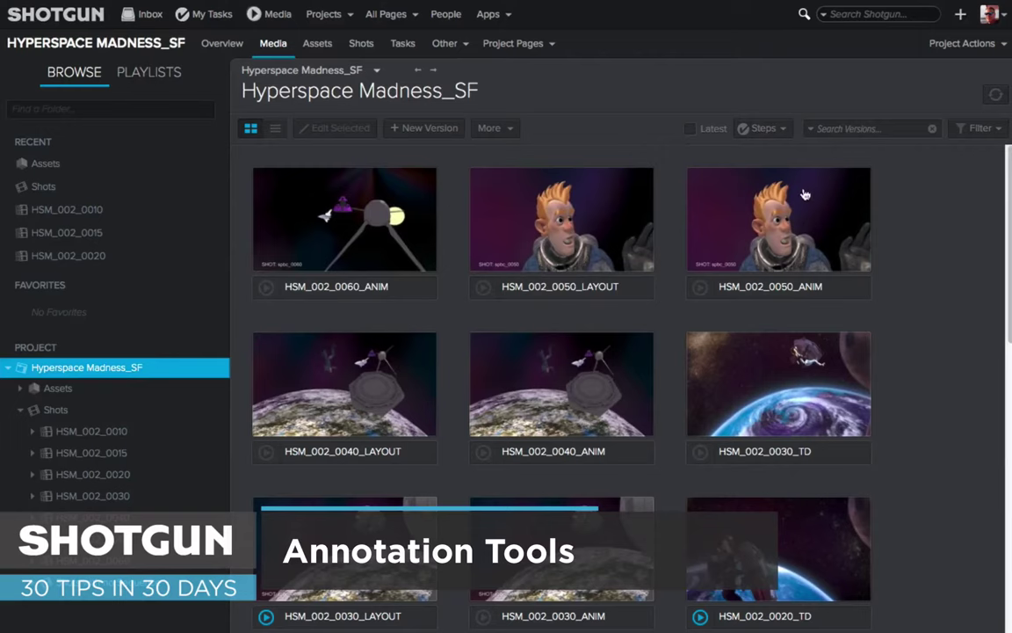
Launch the HSM_002_0050_ANIM thumbnail from the Media grid into the media viewer.
{"action": "left_click", "coordinate": [700, 288]}
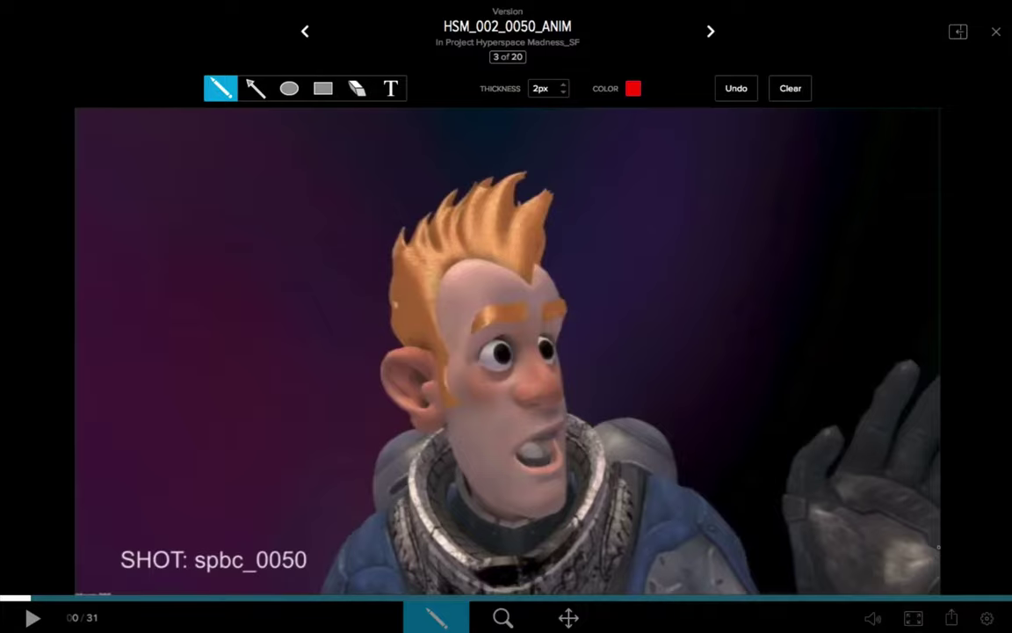
Play the HSM_002_0050_ANIM clip and pause it on frame 13 of 31.
{"action": "key", "text": "space"}
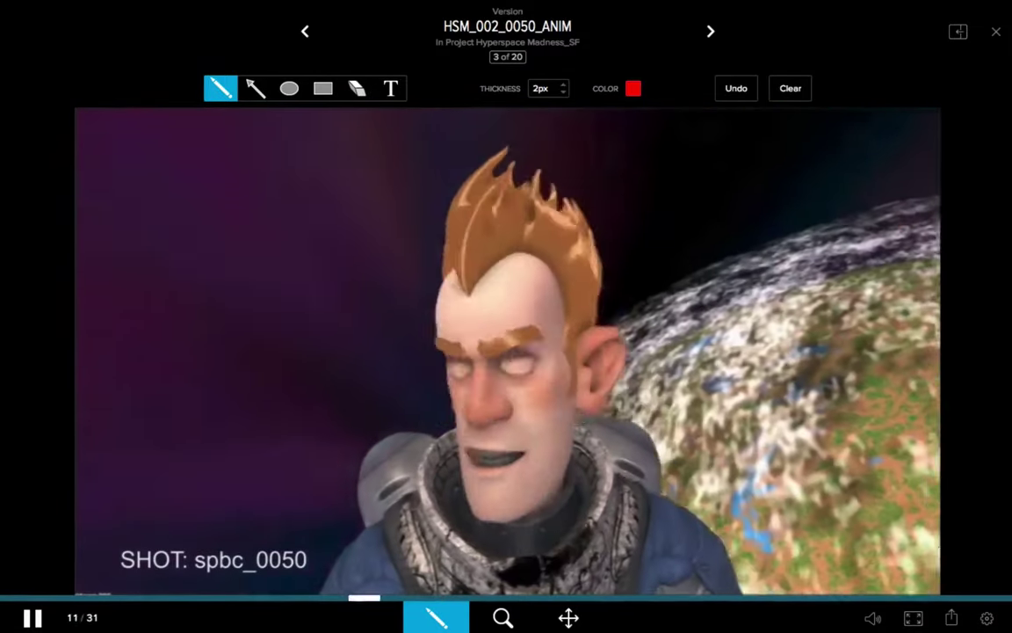
{"action": "key", "text": "space"}
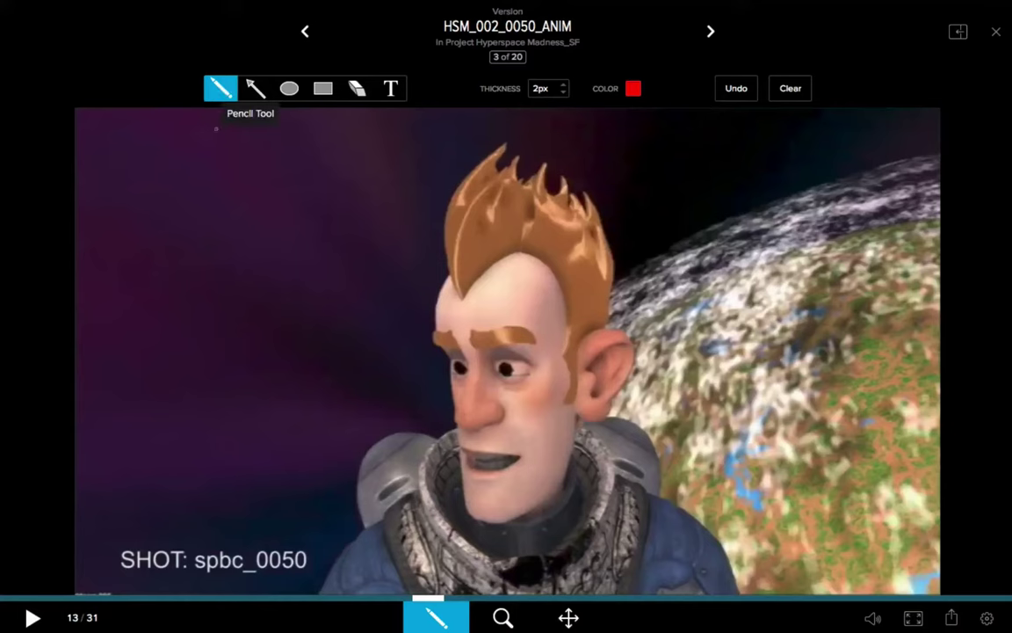
Cycle through the Arrow, Ellipse, Rectangle, Eraser and Text tools, then back to Pencil.
{"action": "left_click", "coordinate": [257, 90]}
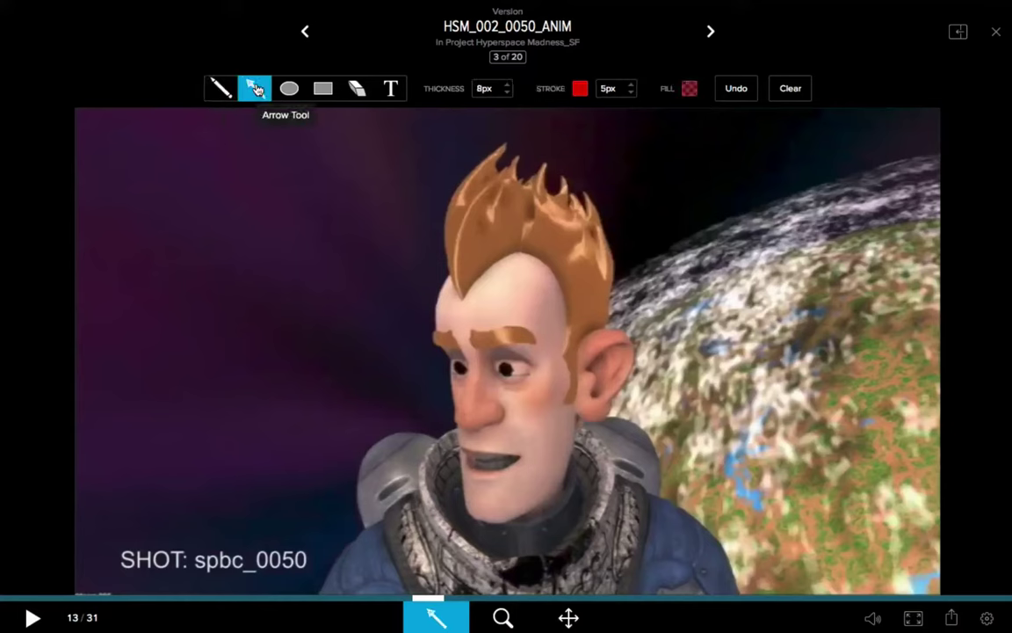
{"action": "left_click", "coordinate": [288, 89]}
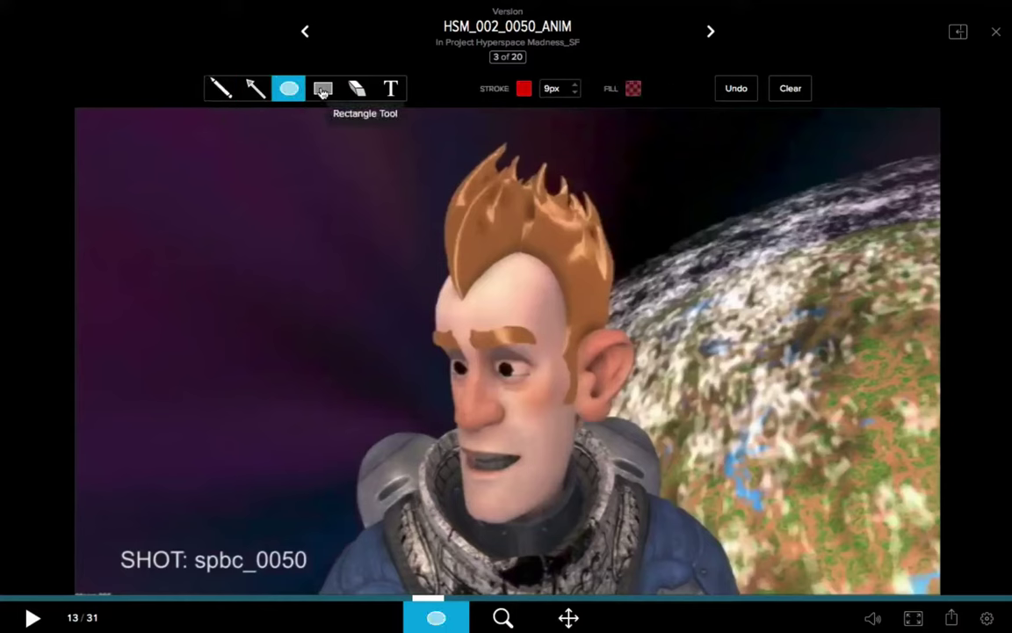
{"action": "left_click", "coordinate": [322, 90]}
{"action": "left_click", "coordinate": [357, 89]}
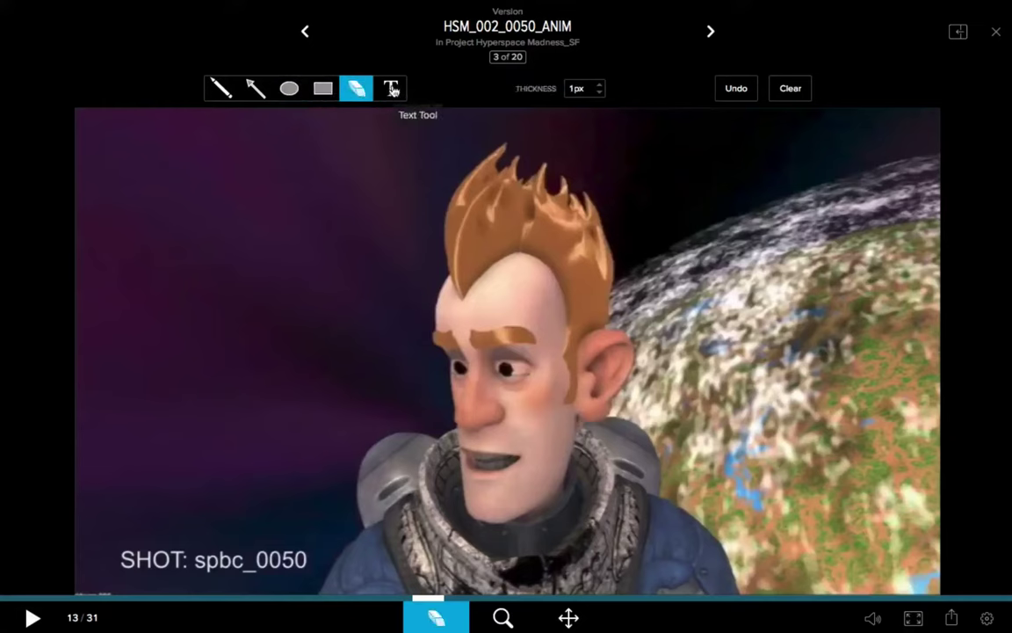
{"action": "left_click", "coordinate": [392, 89]}
{"action": "left_click", "coordinate": [357, 88]}
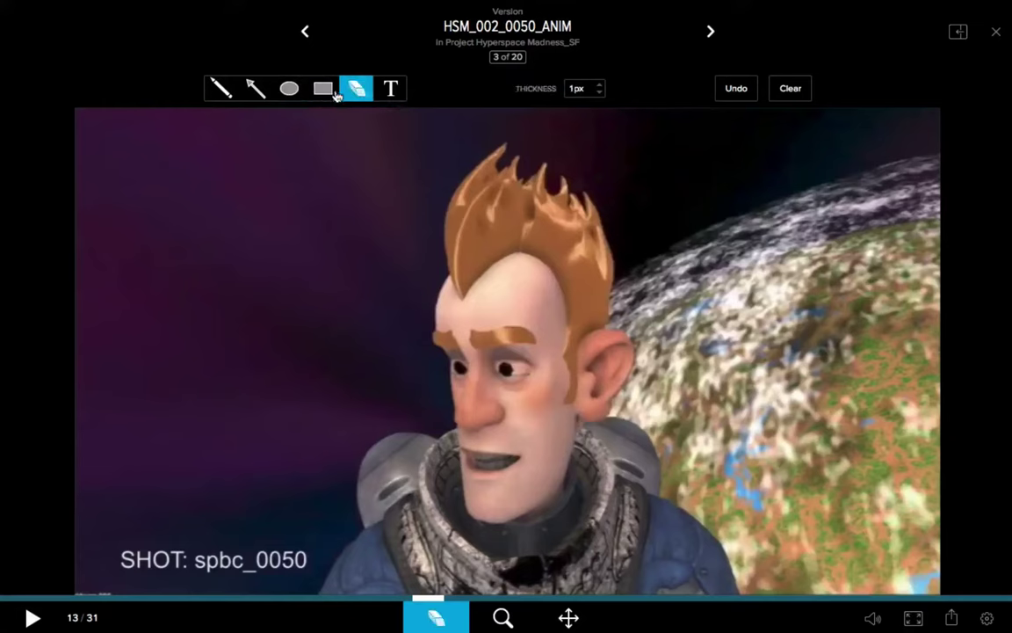
{"action": "left_click", "coordinate": [323, 88]}
{"action": "left_click", "coordinate": [290, 89]}
{"action": "left_click", "coordinate": [255, 88]}
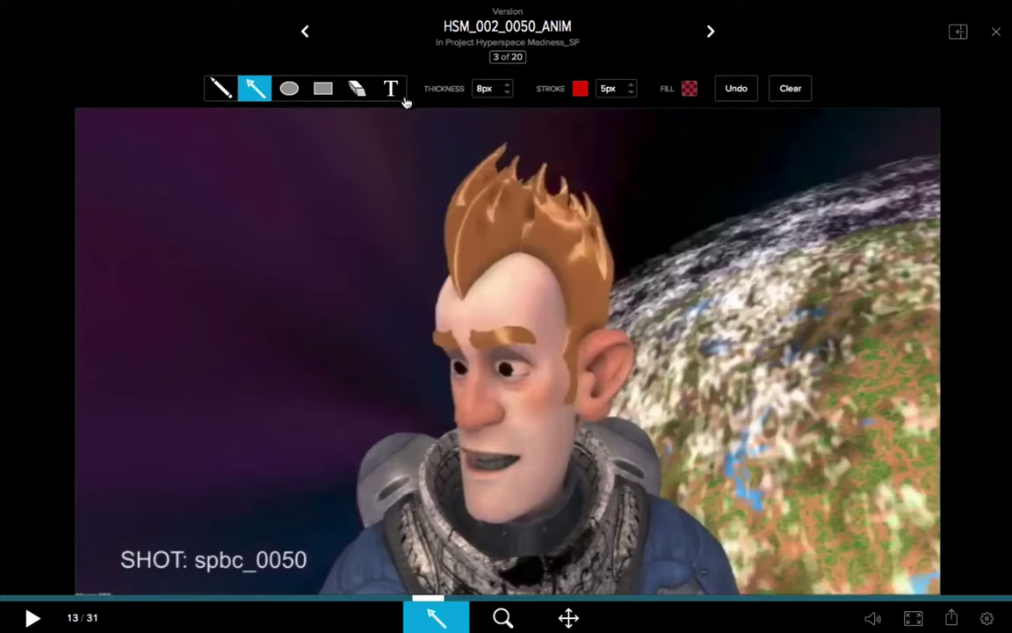
{"action": "left_click", "coordinate": [219, 89]}
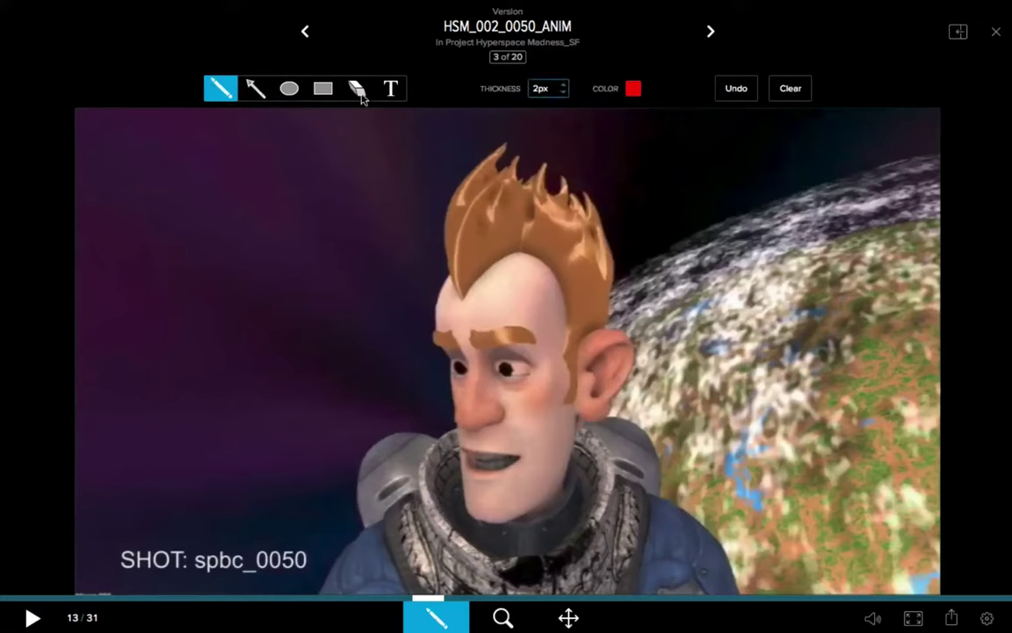
Cycle through the annotation tools a second time, ending on Ellipse with the O shortcut.
{"action": "left_click", "coordinate": [255, 88]}
{"action": "left_click", "coordinate": [289, 89]}
{"action": "left_click", "coordinate": [323, 89]}
{"action": "left_click", "coordinate": [356, 88]}
{"action": "left_click", "coordinate": [391, 89]}
{"action": "left_click", "coordinate": [322, 89]}
{"action": "left_click", "coordinate": [250, 91]}
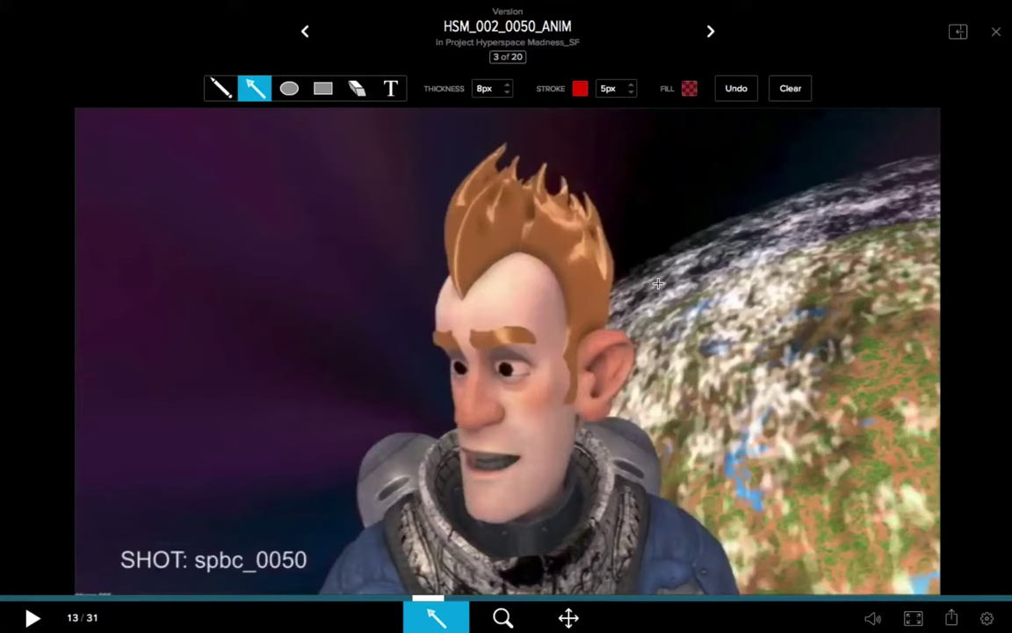
{"action": "key", "text": "o"}
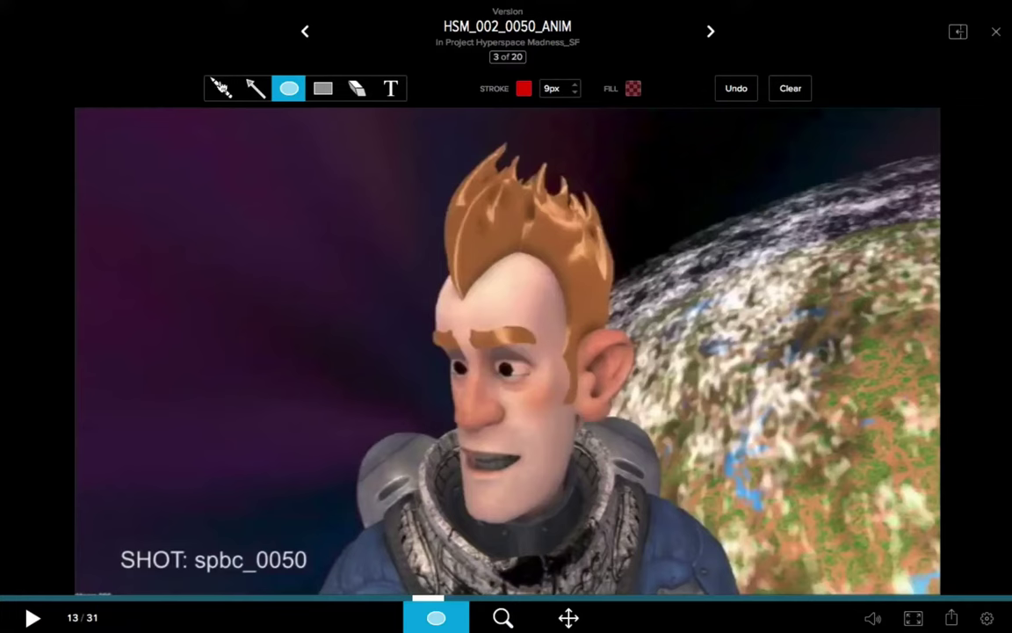
Return to the Pencil tool and raise its thickness to 4px.
{"action": "left_click", "coordinate": [221, 88]}
{"action": "left_click", "coordinate": [560, 88]}
{"action": "scroll", "coordinate": [563, 91], "scroll_direction": "up", "scroll_amount": 4}
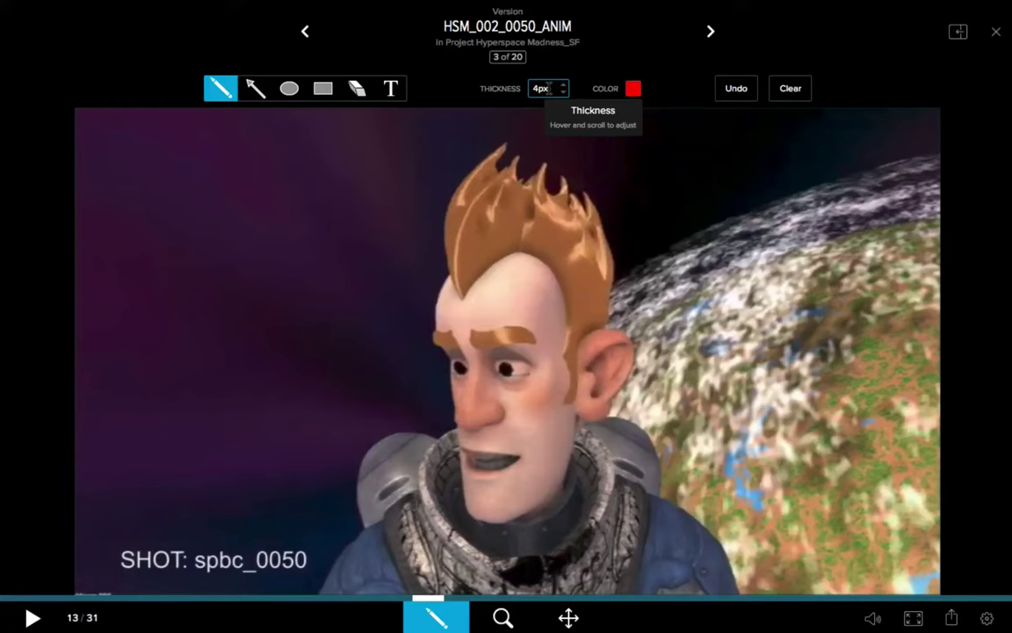
Set the pencil to an 8px yellow line at 100% opacity.
{"action": "scroll", "coordinate": [548, 88], "scroll_direction": "up", "scroll_amount": 4}
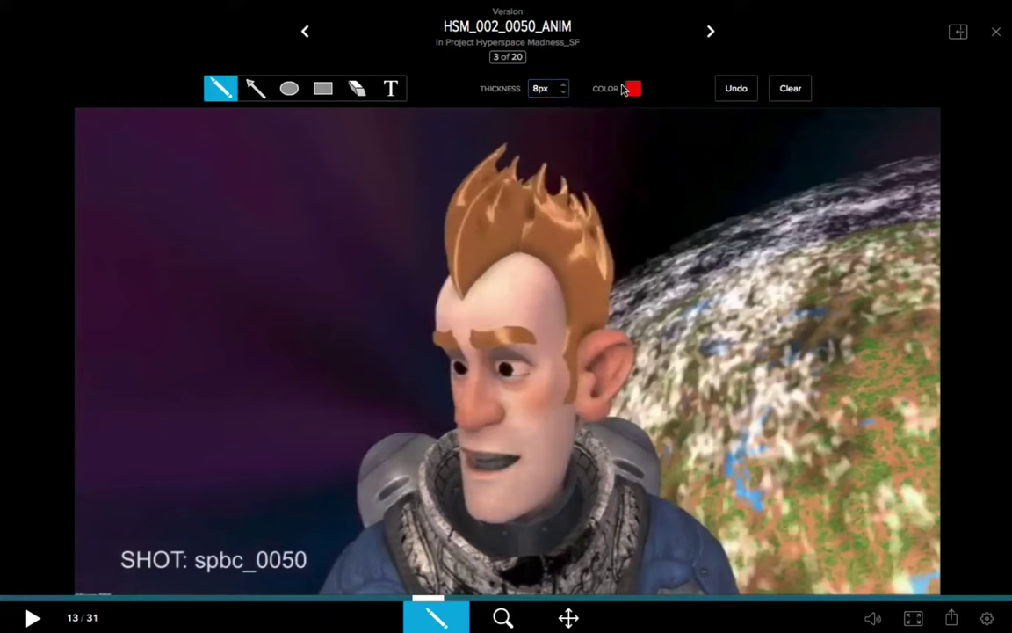
{"action": "left_click", "coordinate": [633, 89]}
{"action": "left_click", "coordinate": [745, 154]}
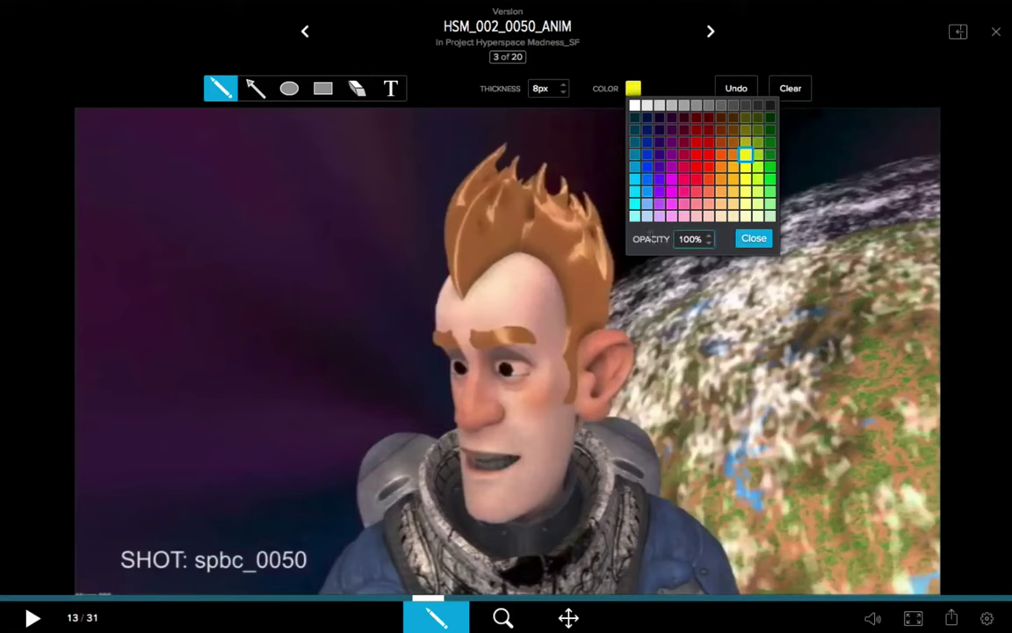
{"action": "left_click", "coordinate": [693, 239]}
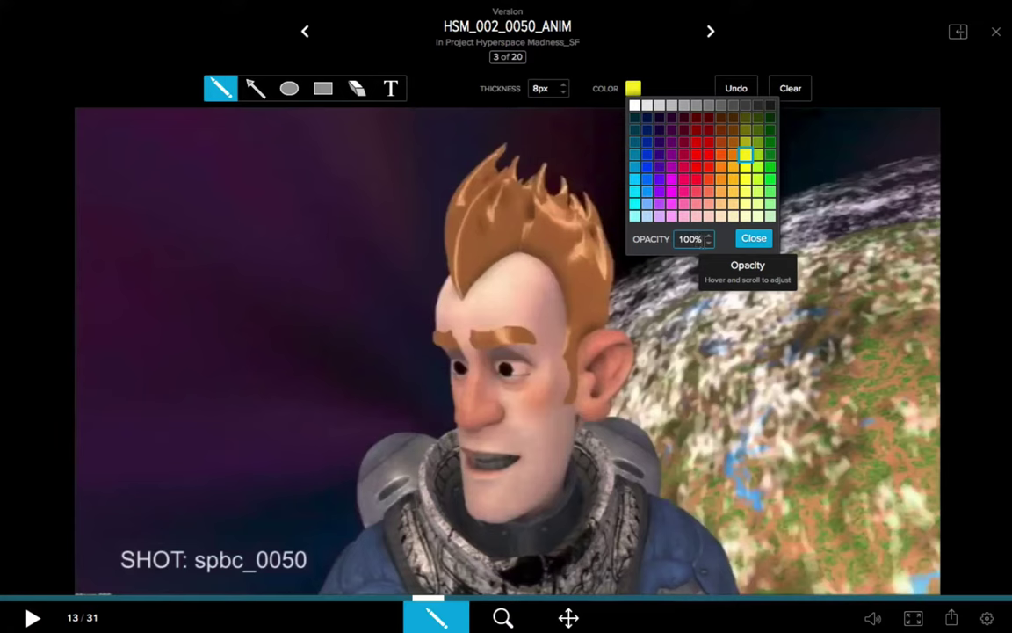
{"action": "left_click", "coordinate": [755, 235]}
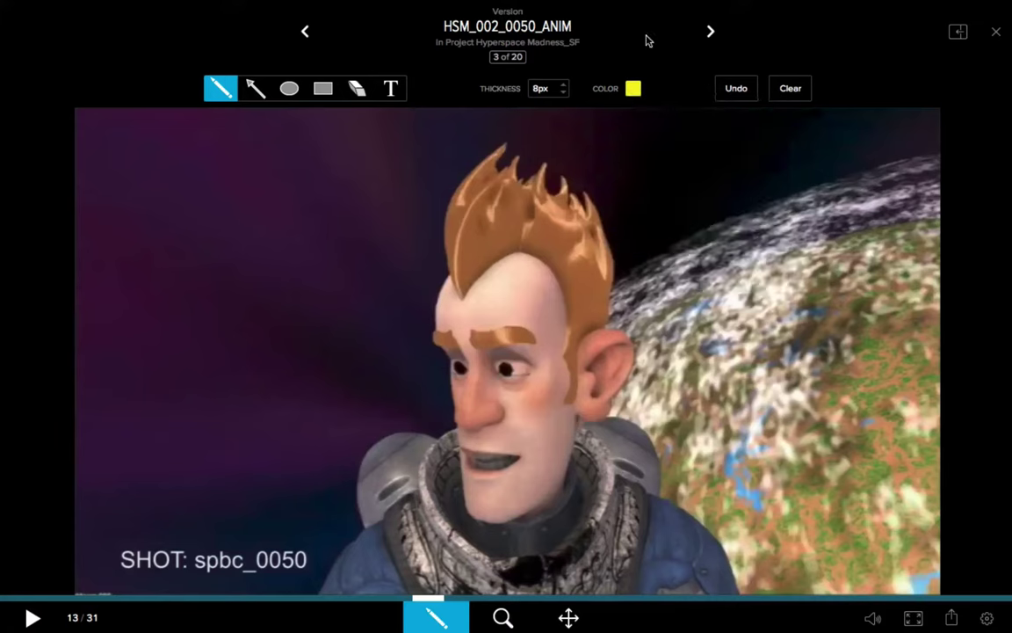
{"action": "left_click", "coordinate": [542, 88]}
Draw a yellow freehand zigzag across the character and planet, resizing the brush with Shift-drag.
{"action": "mouse_move", "coordinate": [202, 158]}
{"action": "left_mouse_down"}
{"action": "mouse_move", "coordinate": [228, 228]}
{"action": "mouse_move", "coordinate": [615, 241]}
{"action": "mouse_move", "coordinate": [509, 461]}
{"action": "mouse_move", "coordinate": [154, 369]}
{"action": "left_mouse_up"}
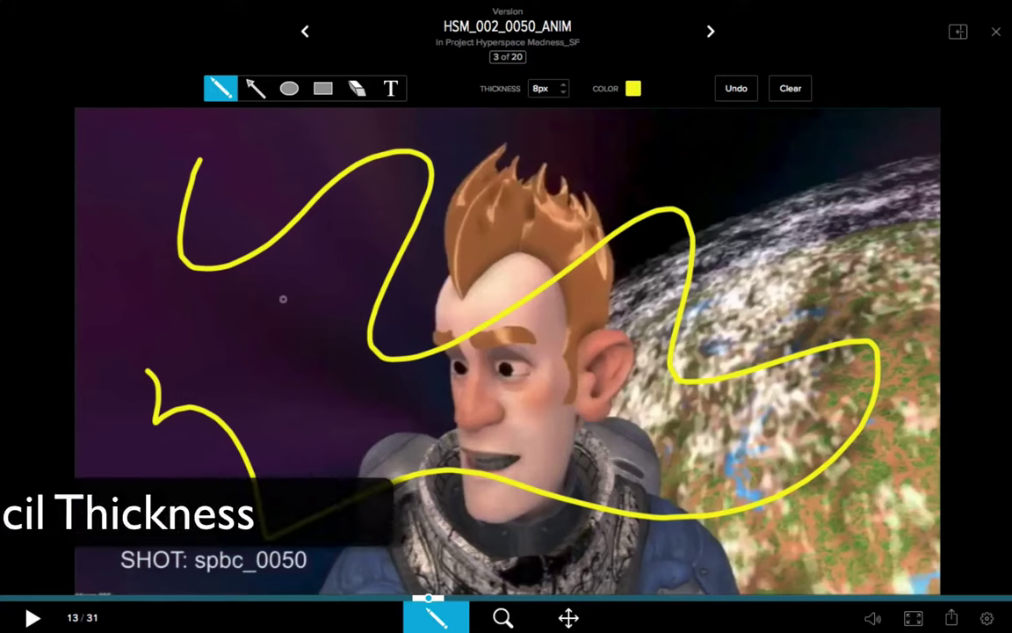
{"action": "mouse_move", "coordinate": [249, 290]}
{"action": "left_mouse_down"}
{"action": "mouse_move", "coordinate": [335, 366]}
{"action": "mouse_move", "coordinate": [288, 329]}
{"action": "mouse_move", "coordinate": [332, 364]}
{"action": "mouse_move", "coordinate": [312, 345]}
{"action": "left_mouse_up"}
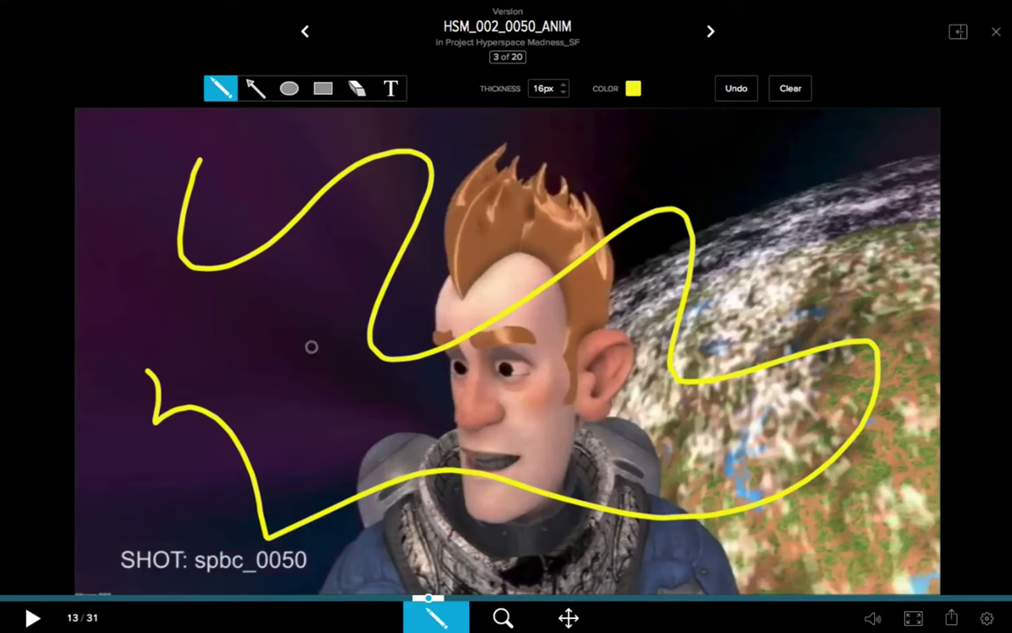
{"action": "left_click", "coordinate": [241, 91]}
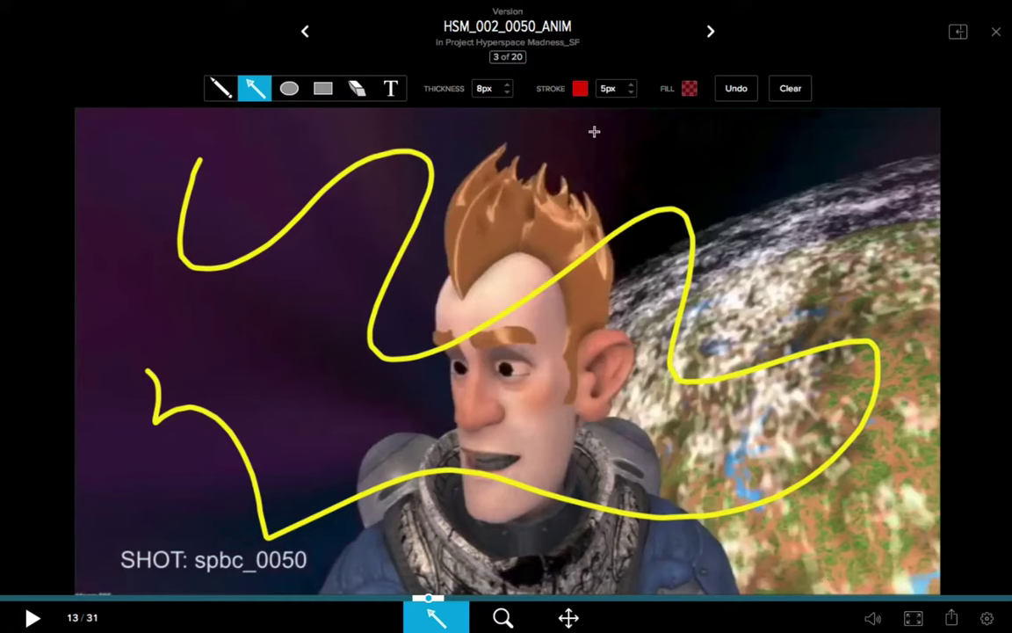
Set the arrow outline and fill colours to blue.
{"action": "left_click", "coordinate": [578, 90]}
{"action": "left_click", "coordinate": [609, 165]}
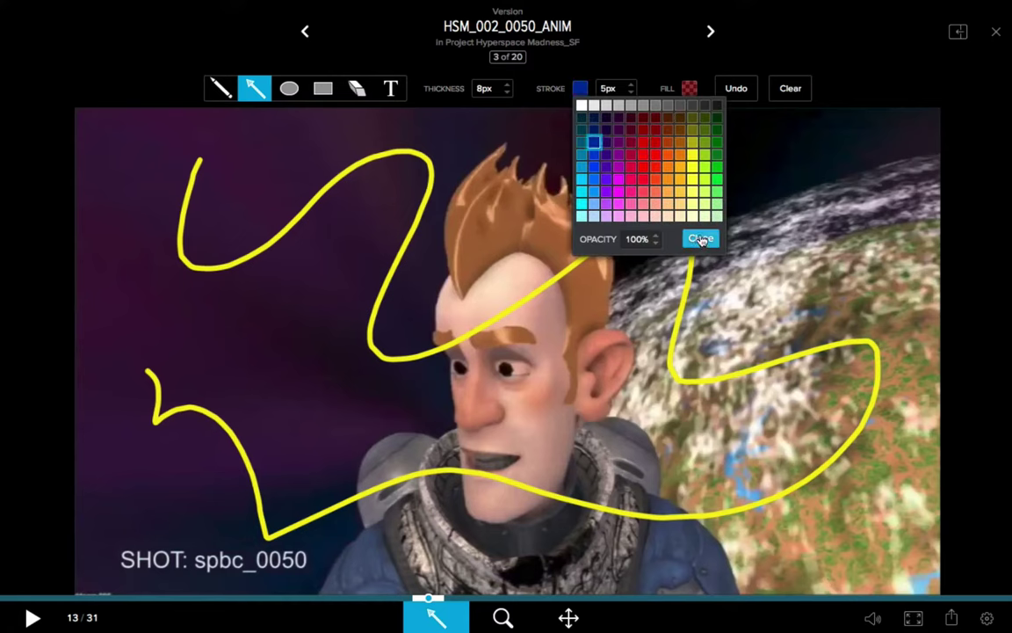
{"action": "left_click", "coordinate": [700, 238]}
{"action": "left_click", "coordinate": [689, 88]}
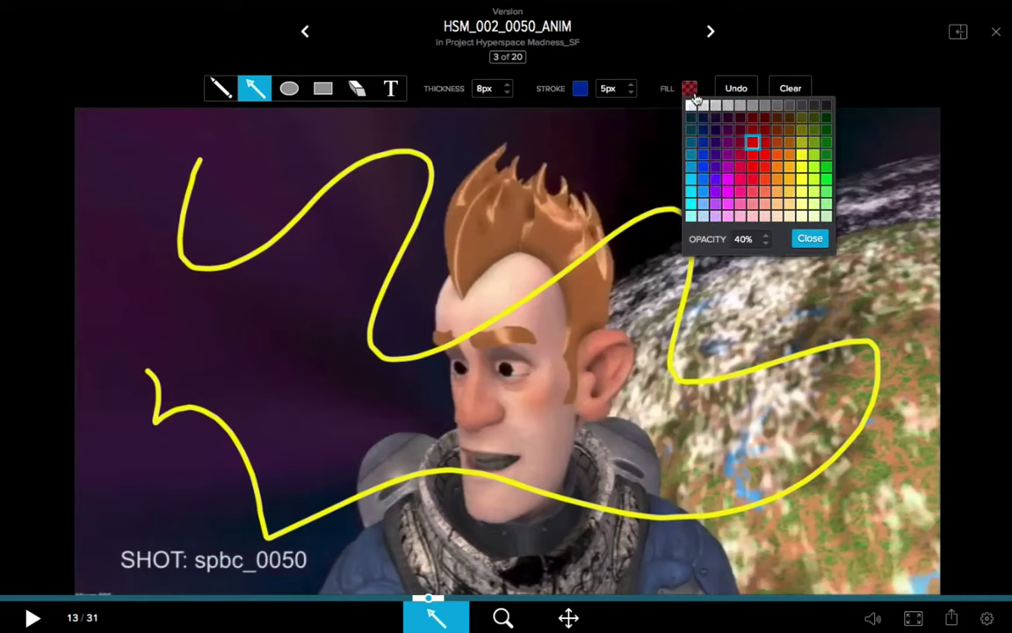
{"action": "left_click", "coordinate": [702, 179]}
{"action": "left_click", "coordinate": [745, 238]}
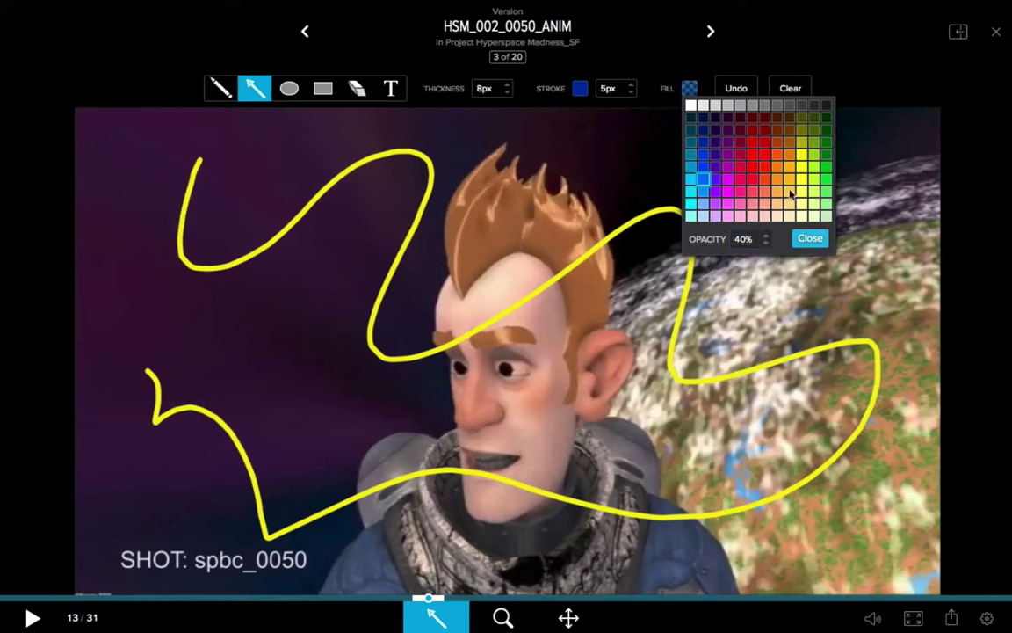
{"action": "left_click", "coordinate": [809, 238]}
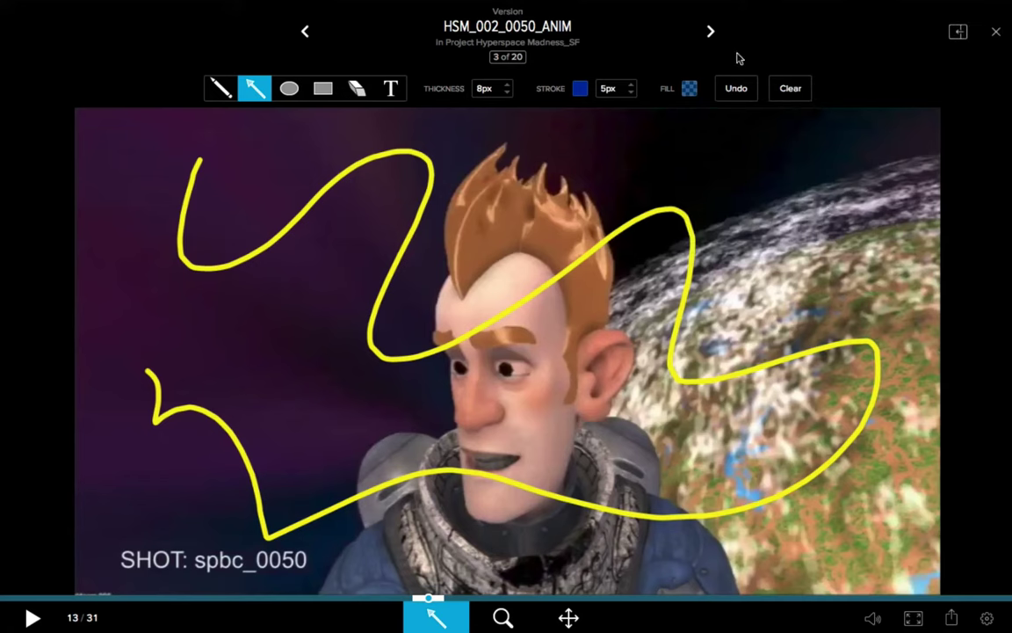
Draw six blue arrows across the frame, three locked at 45-degree angles toward the planet.
{"action": "left_click_drag", "start_coordinate": [199, 162], "coordinate": [327, 246]}
{"action": "left_click_drag", "start_coordinate": [740, 146], "coordinate": [588, 263]}
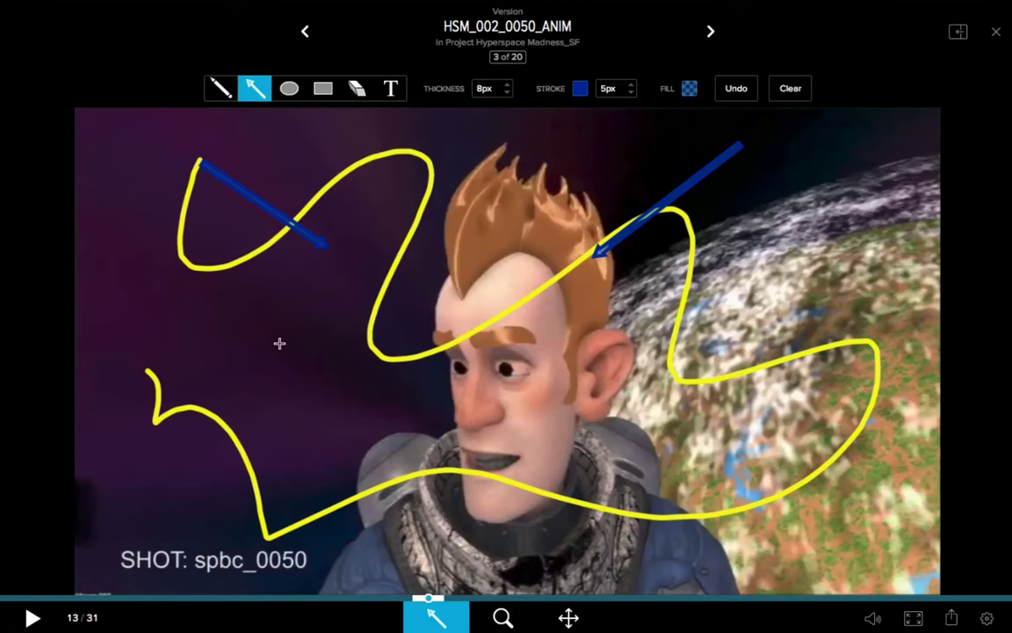
{"action": "left_click_drag", "start_coordinate": [174, 322], "coordinate": [387, 327]}
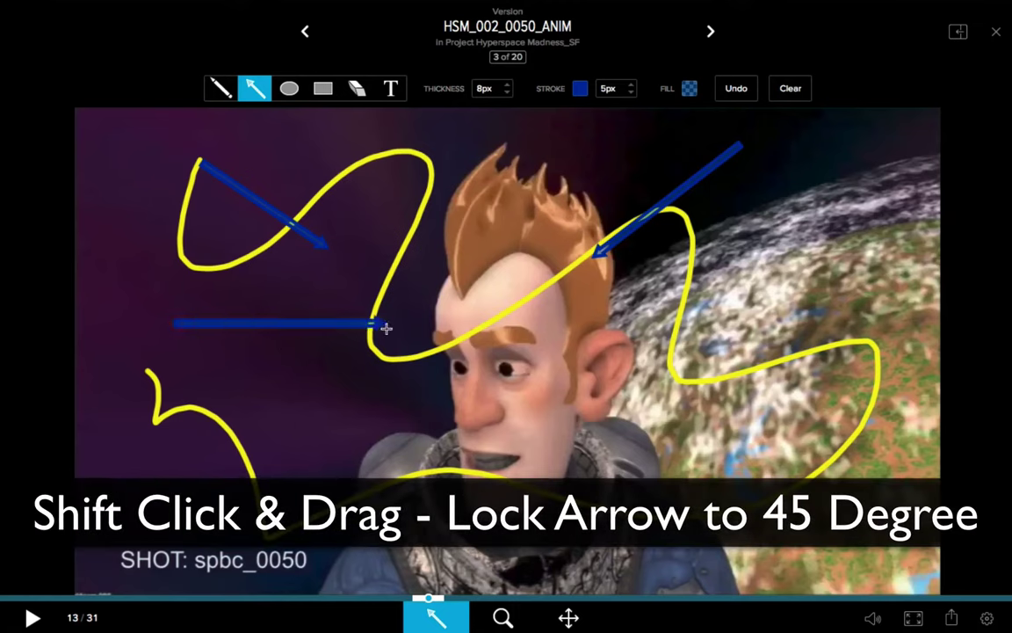
{"action": "left_click_drag", "start_coordinate": [201, 348], "coordinate": [338, 485]}
{"action": "left_click_drag", "start_coordinate": [876, 175], "coordinate": [717, 336]}
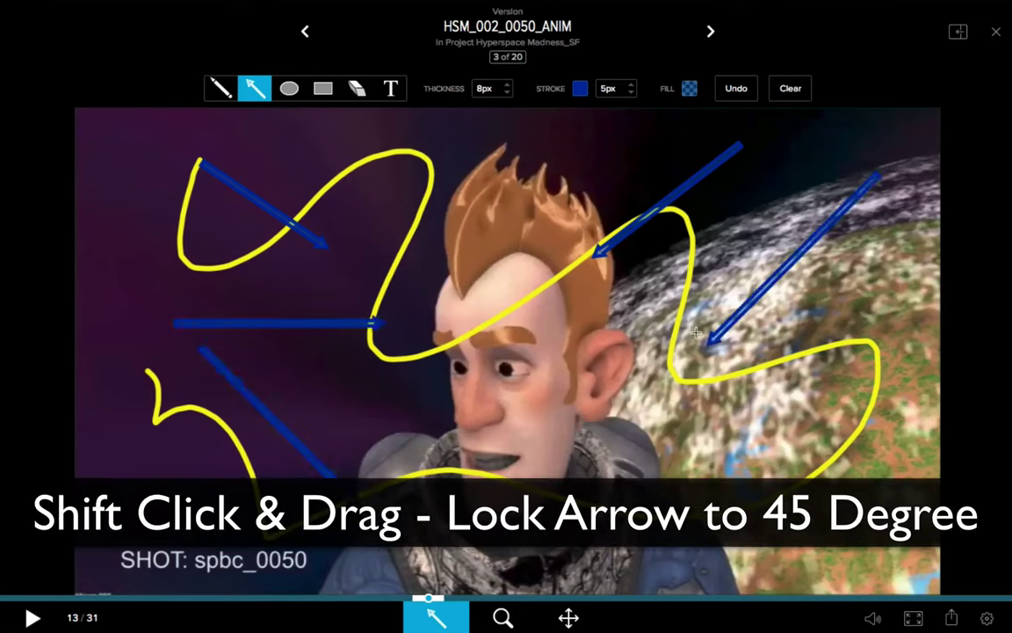
{"action": "mouse_move", "coordinate": [504, 161]}
{"action": "left_mouse_down"}
{"action": "mouse_move", "coordinate": [655, 317]}
{"action": "mouse_move", "coordinate": [703, 348]}
{"action": "mouse_move", "coordinate": [271, 398]}
{"action": "mouse_move", "coordinate": [733, 386]}
{"action": "left_mouse_up"}
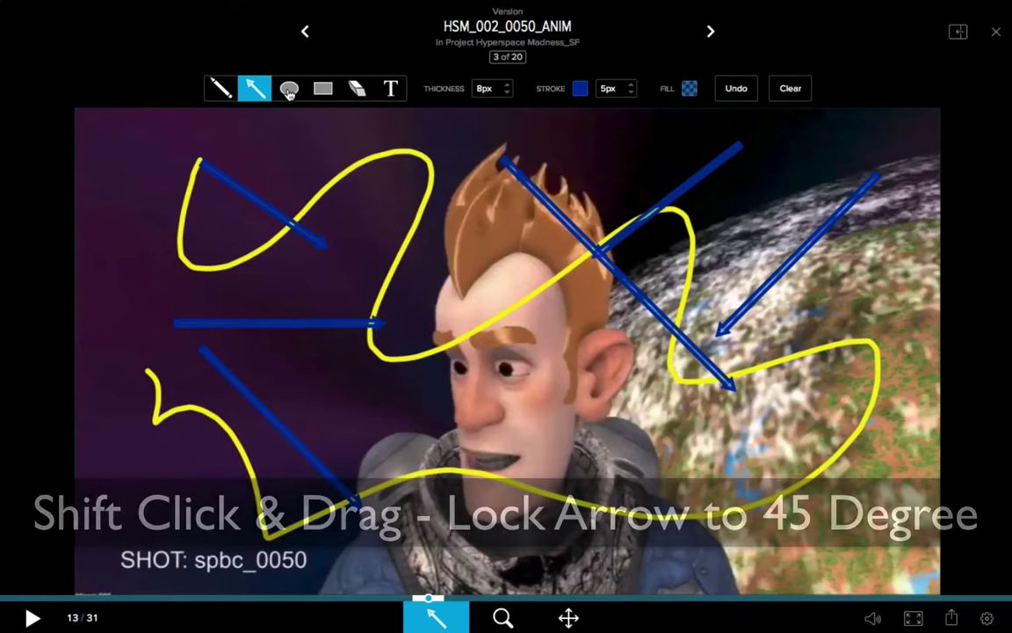
Draw red ellipses around the character's hairline and over the planet.
{"action": "left_click", "coordinate": [289, 88]}
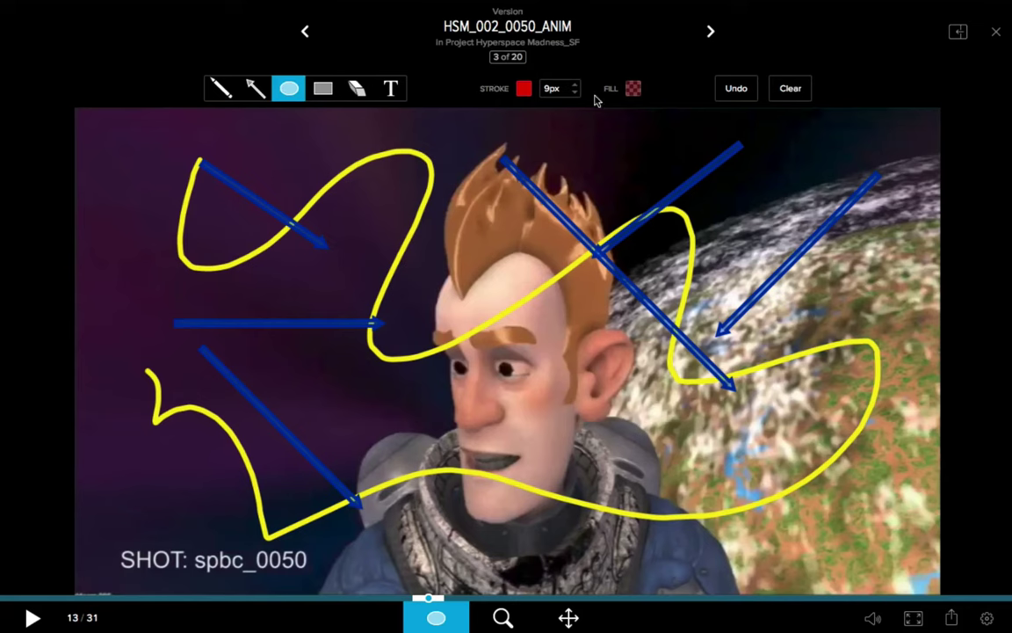
{"action": "left_click_drag", "start_coordinate": [360, 215], "coordinate": [479, 362]}
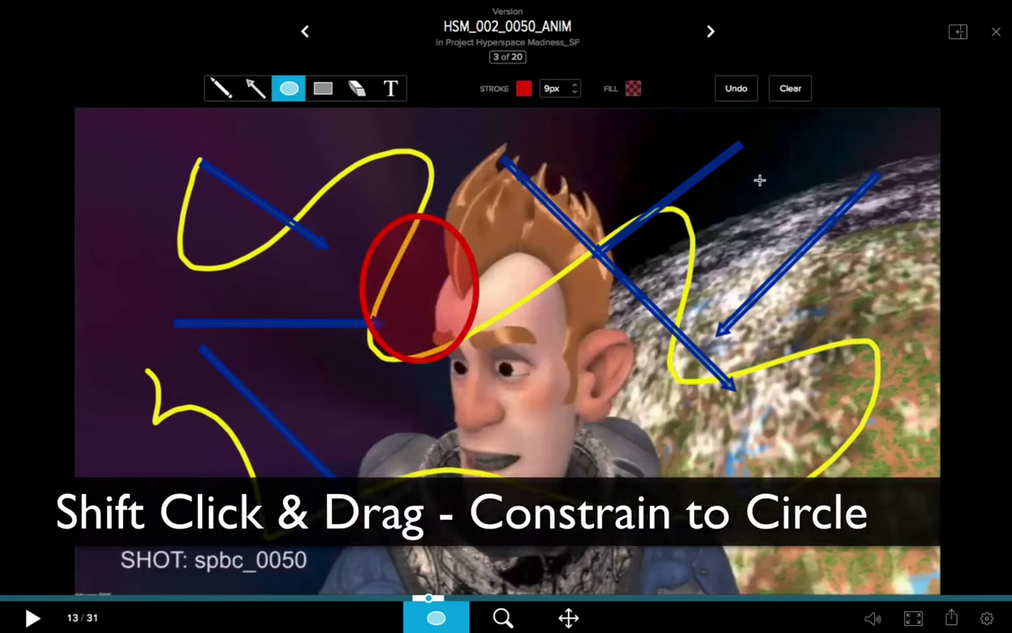
{"action": "left_click_drag", "start_coordinate": [715, 211], "coordinate": [825, 318]}
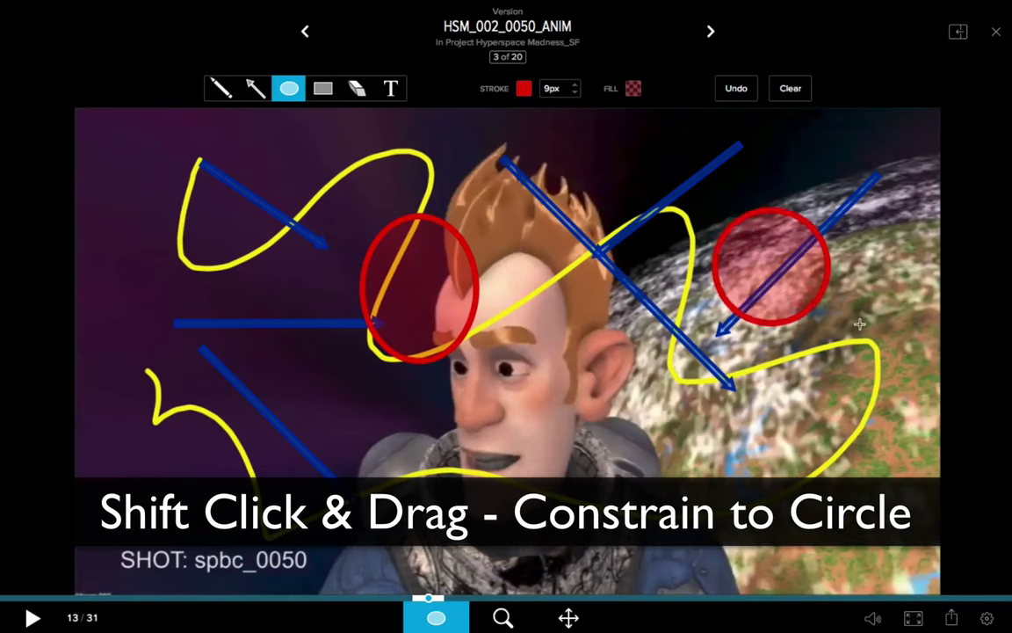
Draw green-outlined rectangles with 30% green fill left of the face and over the ear.
{"action": "left_click", "coordinate": [324, 89]}
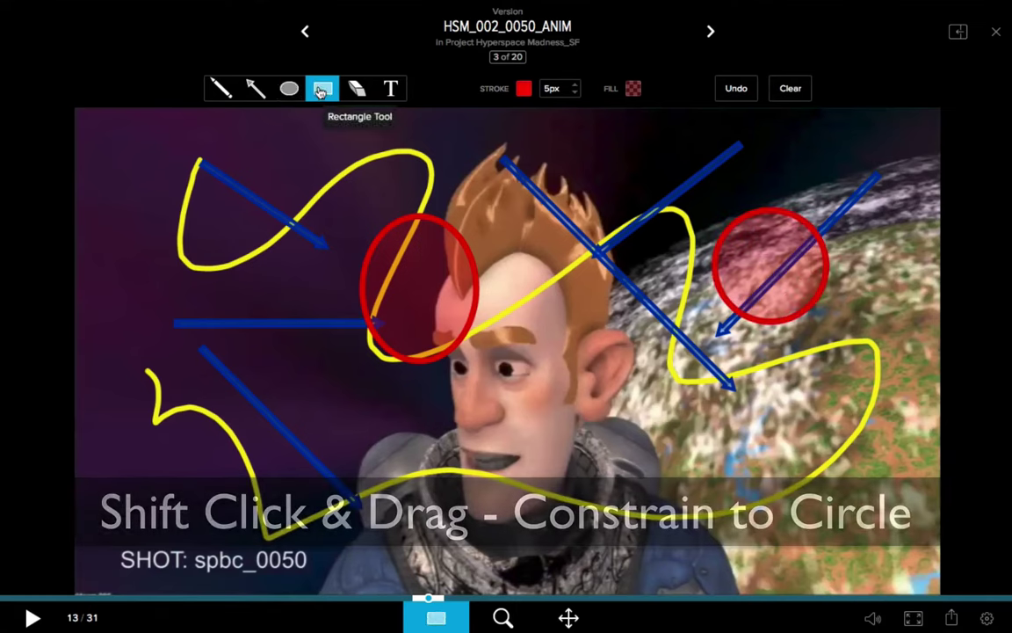
{"action": "left_click", "coordinate": [524, 88]}
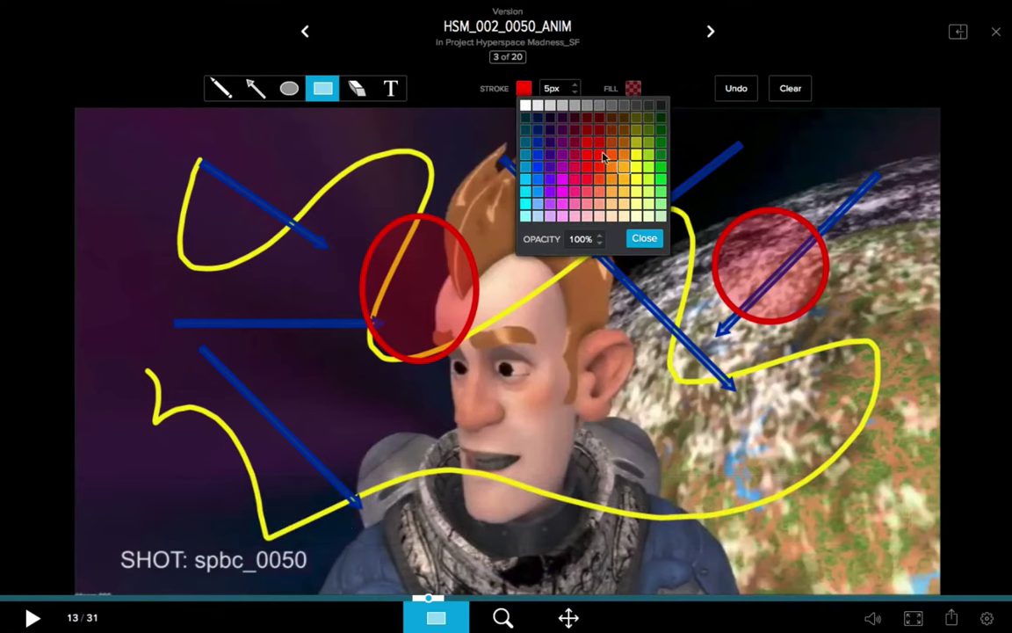
{"action": "left_click", "coordinate": [661, 166]}
{"action": "left_click", "coordinate": [644, 239]}
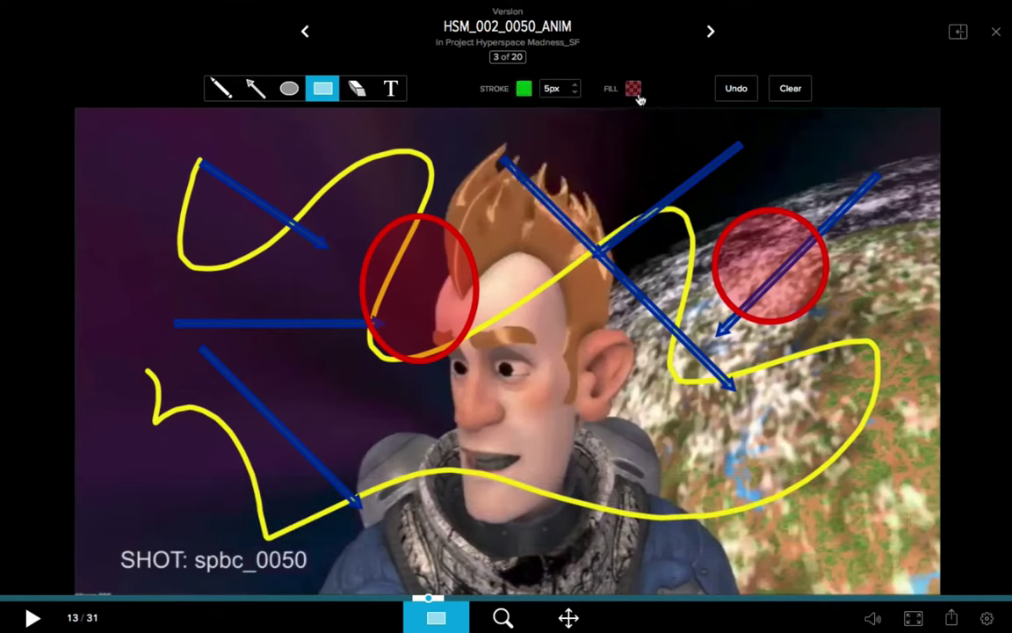
{"action": "left_click", "coordinate": [634, 88]}
{"action": "left_click", "coordinate": [769, 166]}
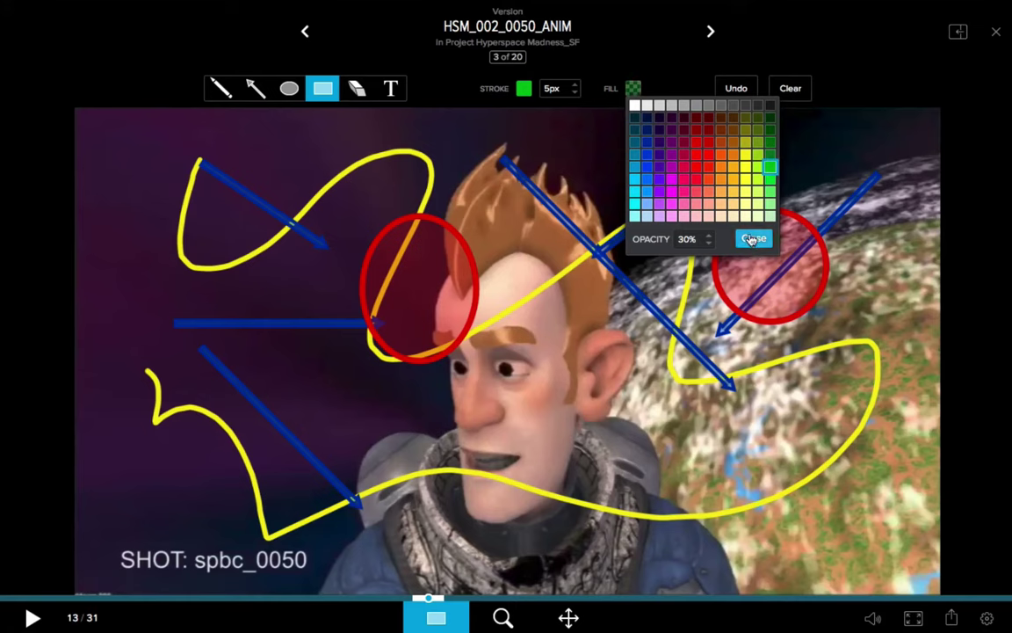
{"action": "left_click", "coordinate": [751, 239]}
{"action": "left_click_drag", "start_coordinate": [285, 356], "coordinate": [374, 434]}
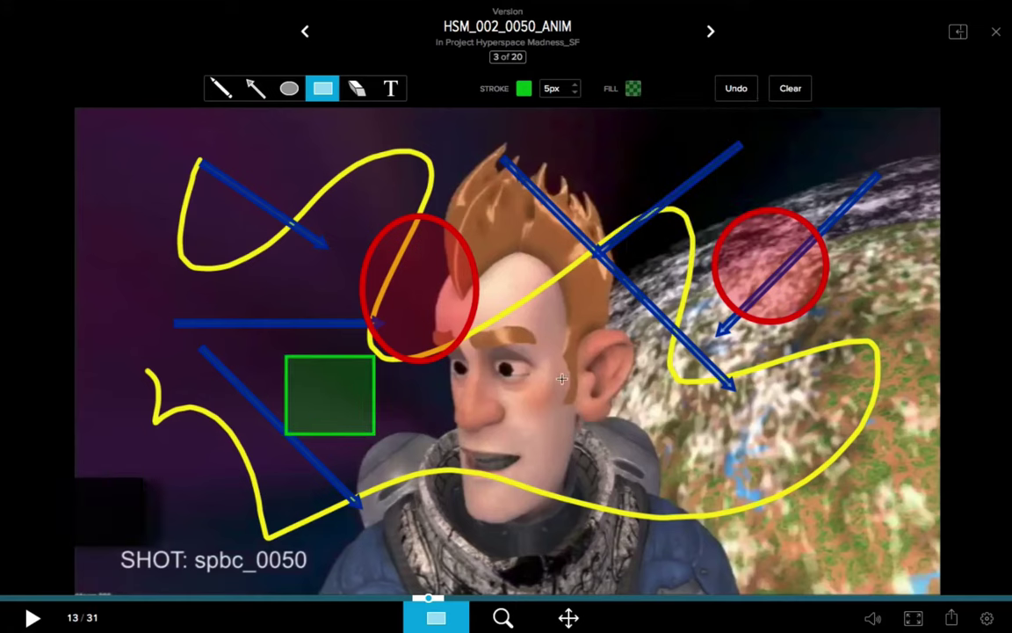
{"action": "mouse_move", "coordinate": [567, 327]}
{"action": "left_mouse_down"}
{"action": "mouse_move", "coordinate": [696, 446]}
{"action": "mouse_move", "coordinate": [533, 361]}
{"action": "mouse_move", "coordinate": [708, 472]}
{"action": "mouse_move", "coordinate": [615, 373]}
{"action": "left_mouse_up"}
Set the eraser to 50px and wipe the yellow loop and blue arrow at upper left.
{"action": "left_click", "coordinate": [357, 88]}
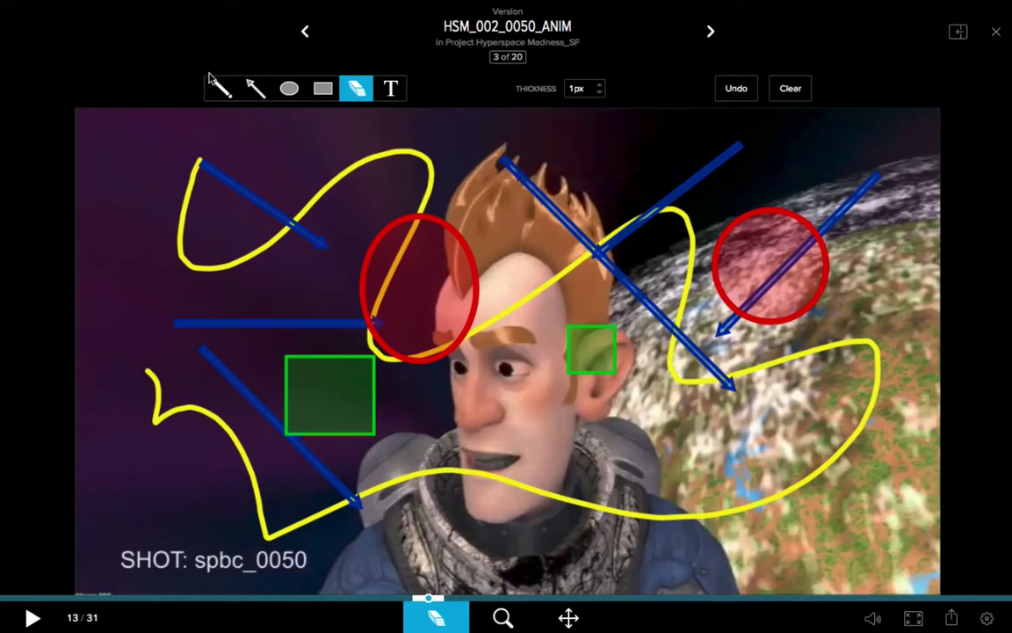
{"action": "mouse_move", "coordinate": [108, 260]}
{"action": "left_mouse_down"}
{"action": "mouse_move", "coordinate": [223, 301]}
{"action": "mouse_move", "coordinate": [111, 237]}
{"action": "mouse_move", "coordinate": [140, 273]}
{"action": "mouse_move", "coordinate": [185, 300]}
{"action": "mouse_move", "coordinate": [129, 246]}
{"action": "mouse_move", "coordinate": [173, 300]}
{"action": "left_mouse_up"}
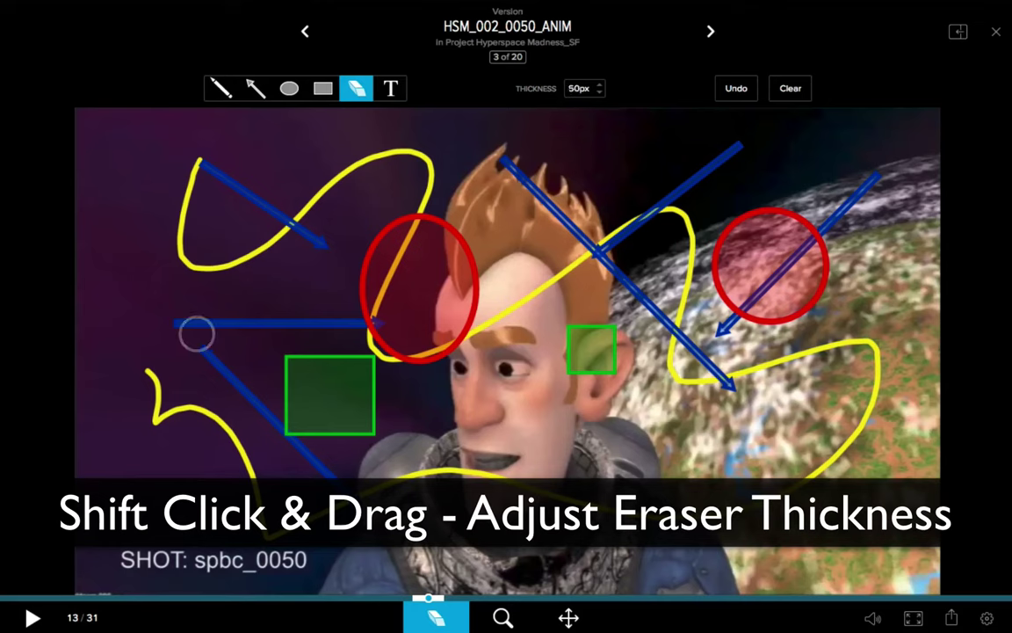
{"action": "mouse_move", "coordinate": [205, 138]}
{"action": "left_mouse_down"}
{"action": "mouse_move", "coordinate": [186, 201]}
{"action": "mouse_move", "coordinate": [208, 257]}
{"action": "mouse_move", "coordinate": [272, 230]}
{"action": "mouse_move", "coordinate": [229, 156]}
{"action": "mouse_move", "coordinate": [323, 230]}
{"action": "mouse_move", "coordinate": [323, 189]}
{"action": "mouse_move", "coordinate": [387, 144]}
{"action": "left_mouse_up"}
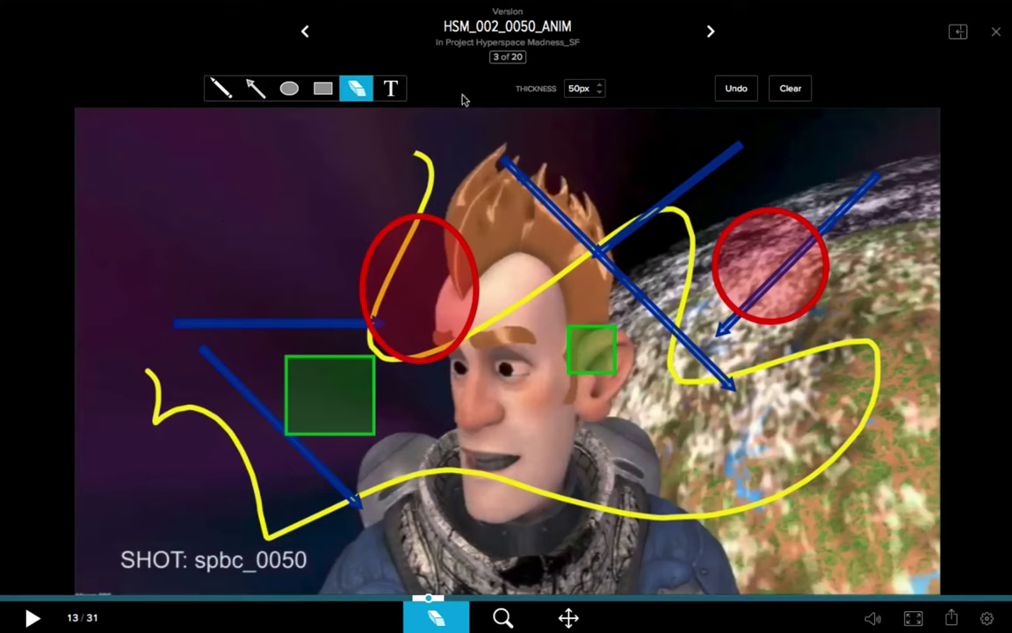
Place a white 'TEXT TOOL' label in the upper-left sky of the frame.
{"action": "left_click", "coordinate": [387, 90]}
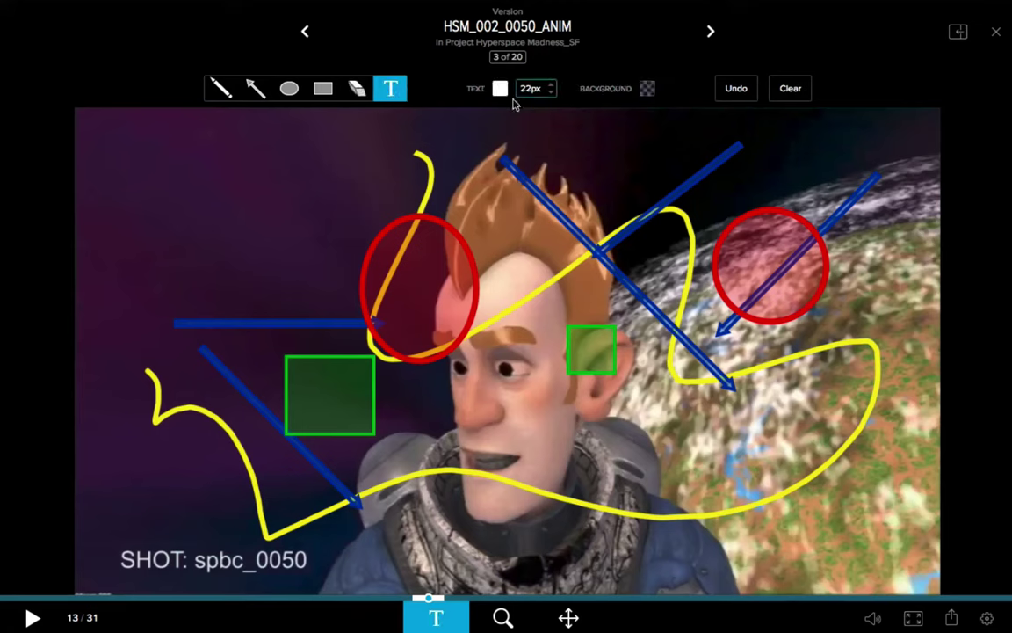
{"action": "left_click", "coordinate": [194, 164]}
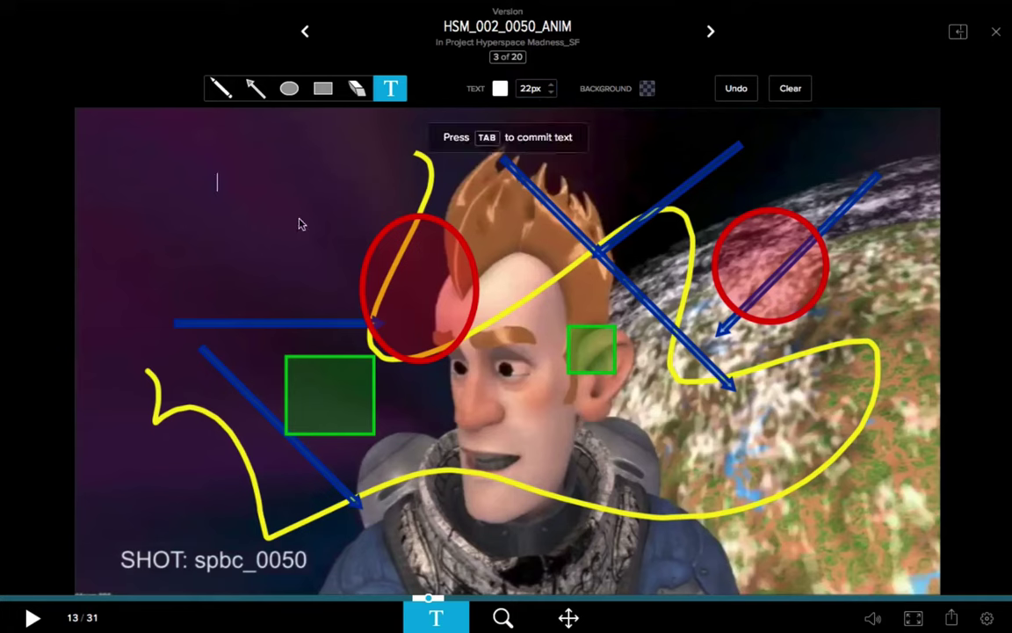
{"action": "type", "text": "TEXT TOOL"}
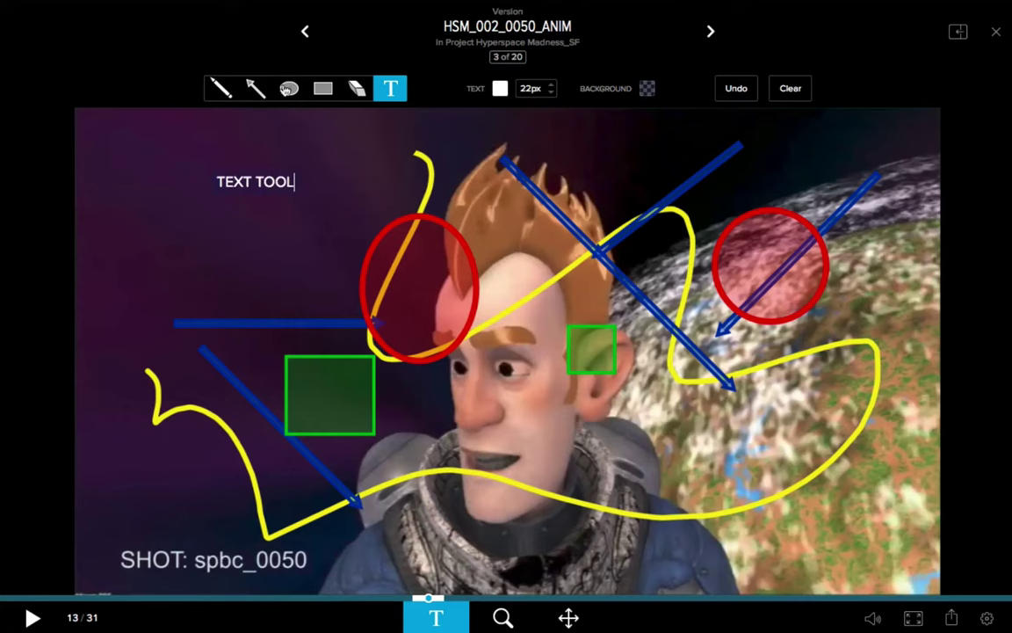
{"action": "left_click", "coordinate": [220, 88]}
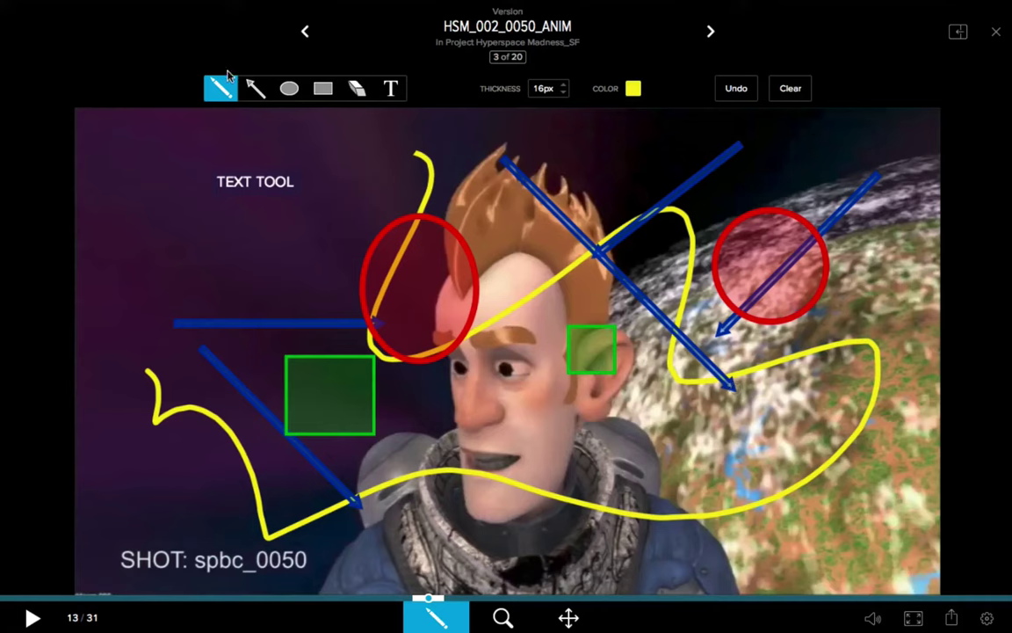
Select the Arrow tool, then return to freehand Pencil drawing.
{"action": "left_click", "coordinate": [255, 87]}
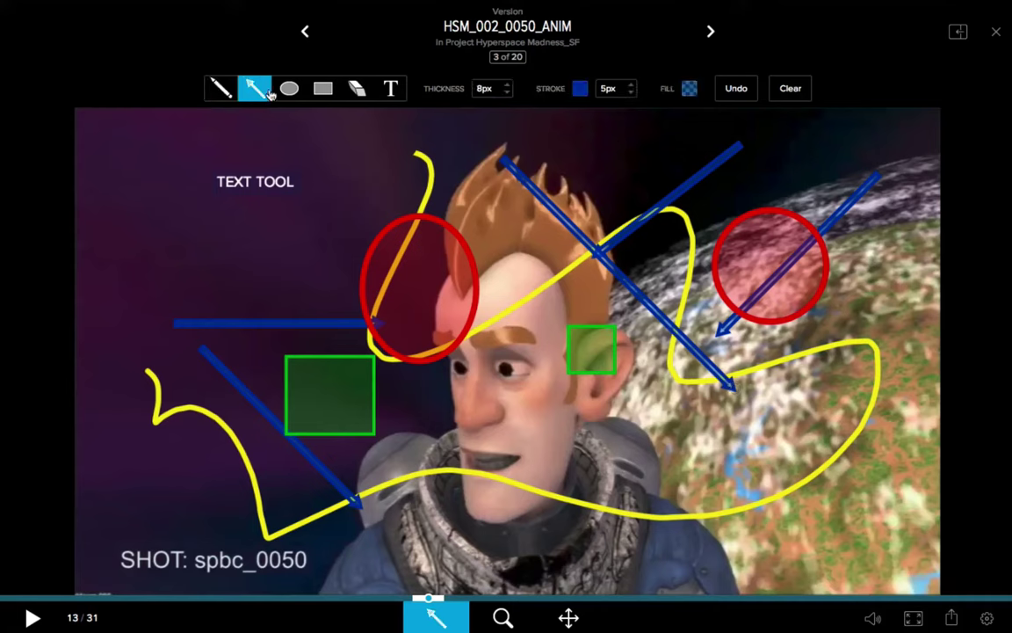
{"action": "left_click", "coordinate": [221, 88]}
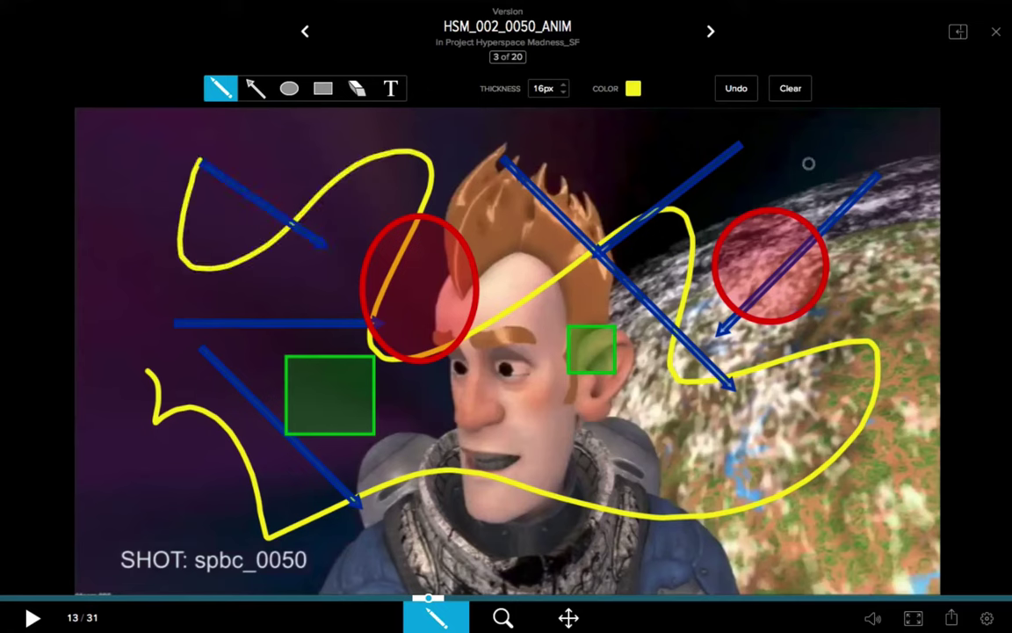
Undo the small green square, large green rectangle and red circle on the planet.
{"action": "key", "text": "ctrl+z"}
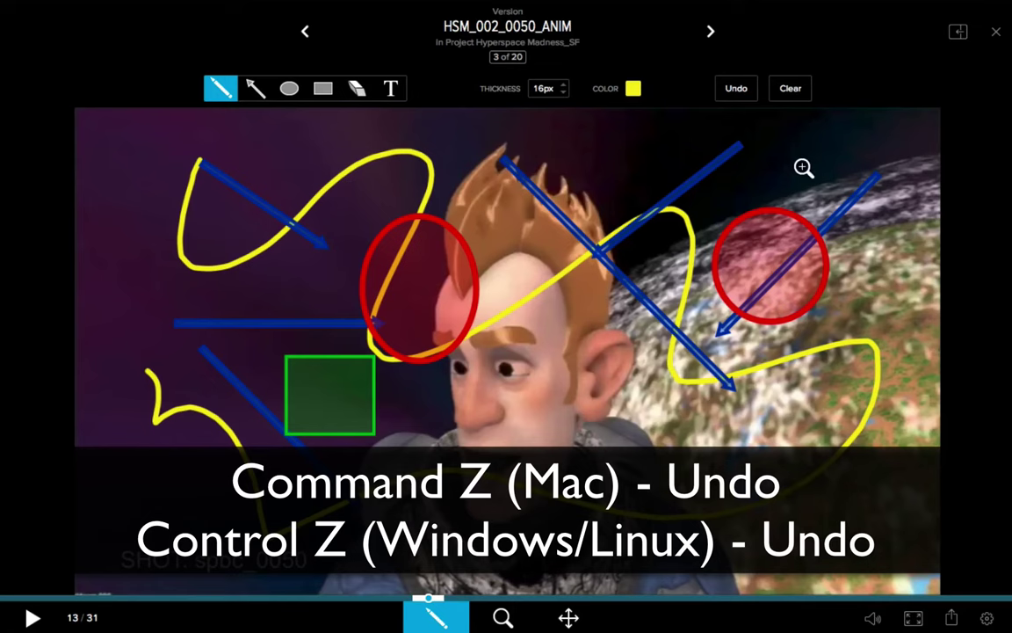
{"action": "key", "text": "ctrl+z"}
{"action": "key", "text": "ctrl+z"}
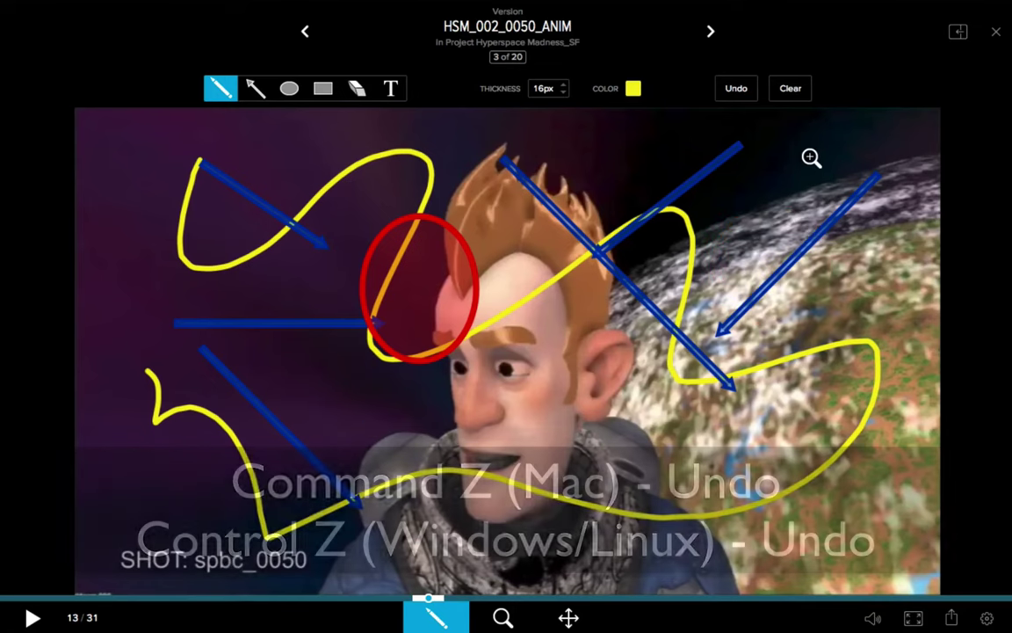
{"action": "key", "text": "ctrl+z"}
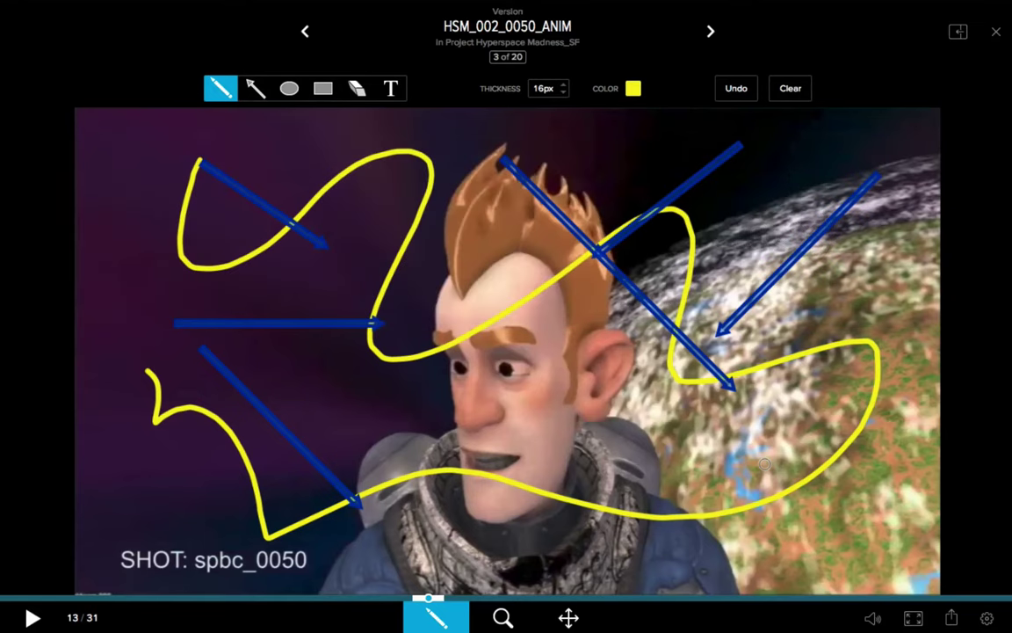
Clear all annotations, restore them with undo, then undo the blue arrows down to one.
{"action": "key", "text": "ctrl+alt+c"}
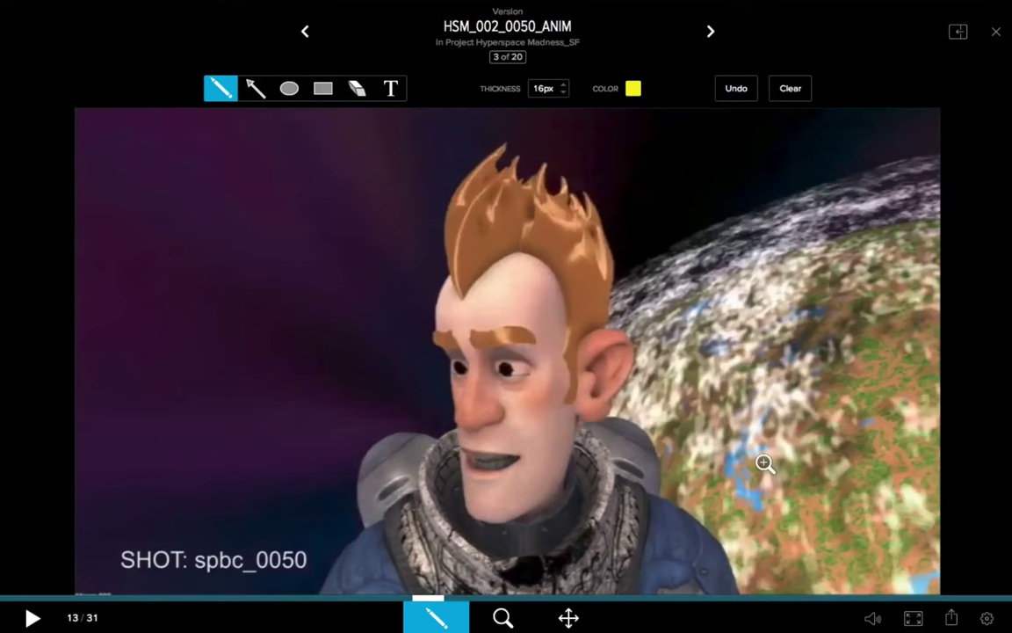
{"action": "key", "text": "ctrl+z"}
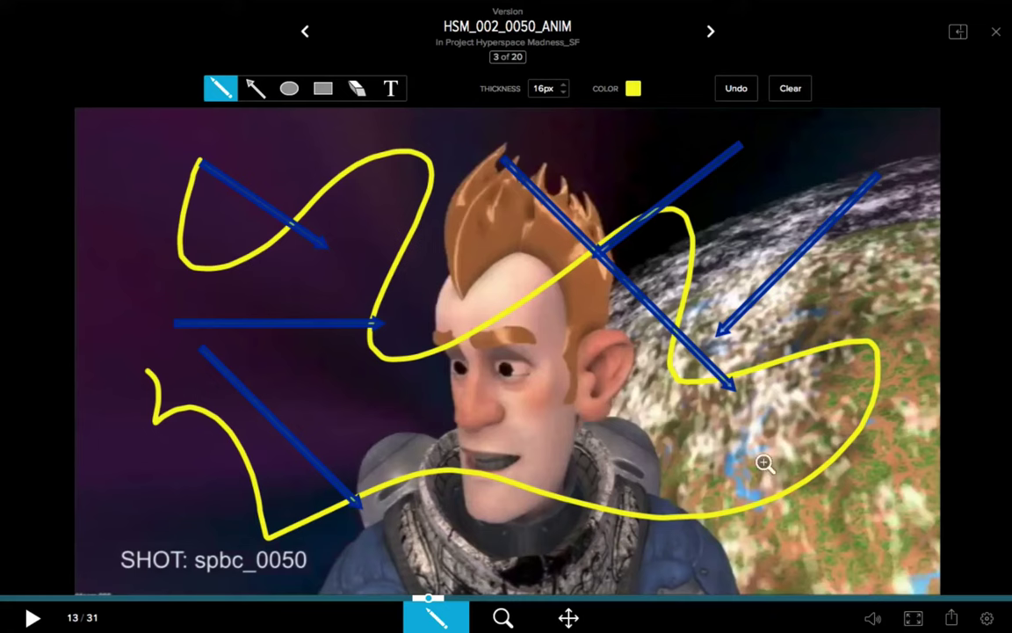
{"action": "key", "text": "ctrl+z"}
{"action": "key", "text": "ctrl+z"}
{"action": "key", "text": "ctrl+z"}
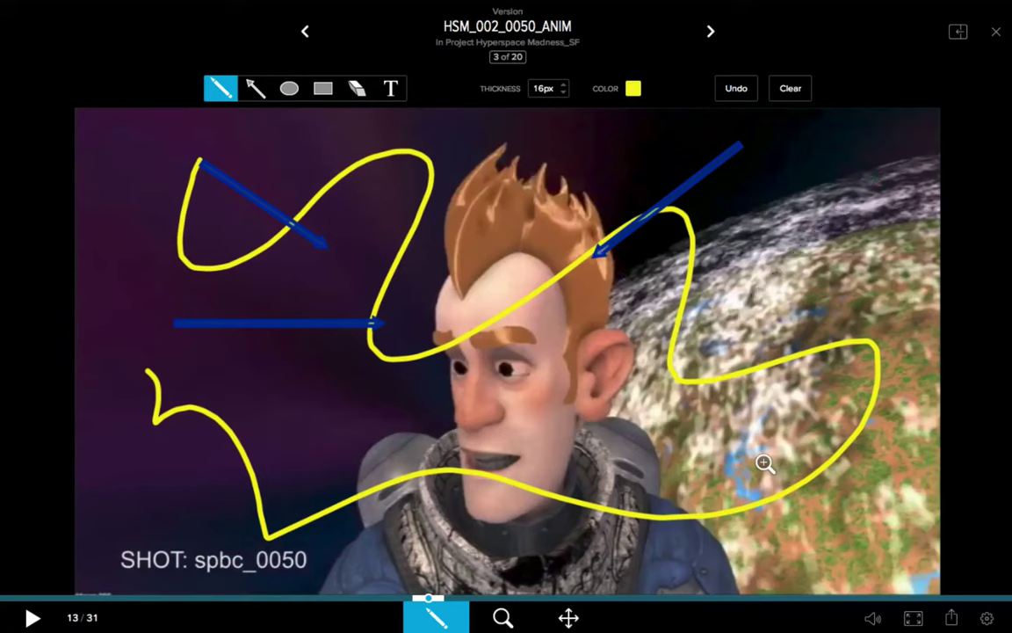
{"action": "key", "text": "ctrl+z"}
{"action": "key", "text": "ctrl+z"}
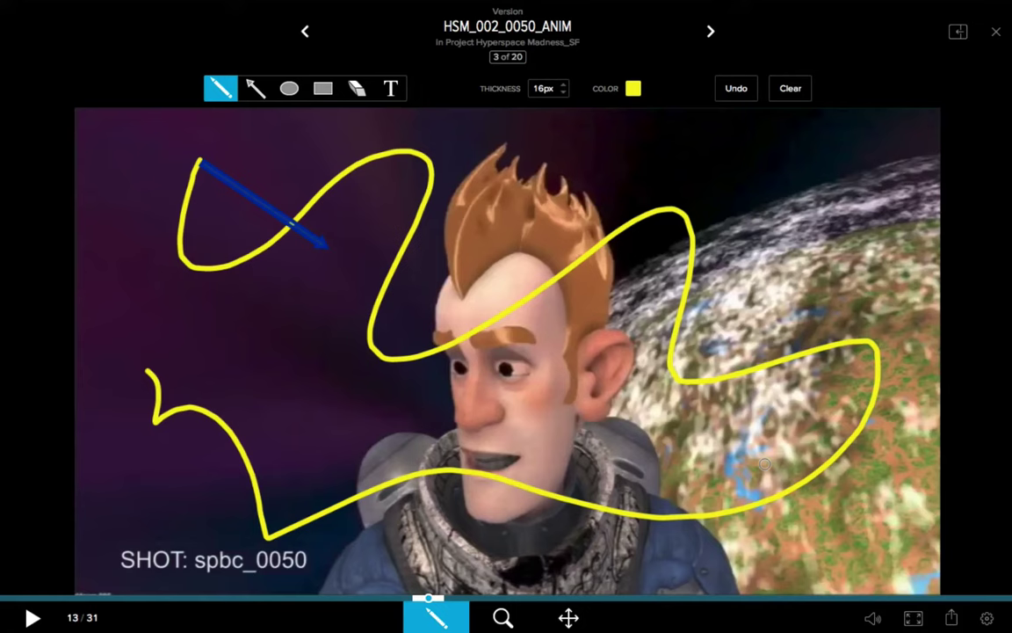
{"action": "left_click", "coordinate": [322, 88]}
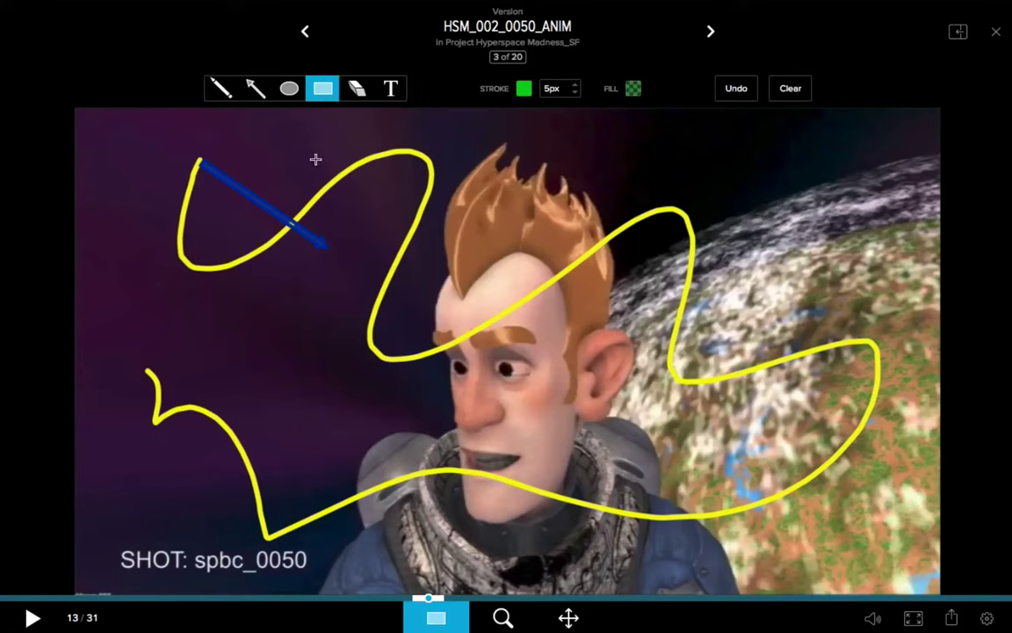
{"action": "left_click_drag", "start_coordinate": [317, 160], "coordinate": [467, 288]}
{"action": "left_click", "coordinate": [289, 87]}
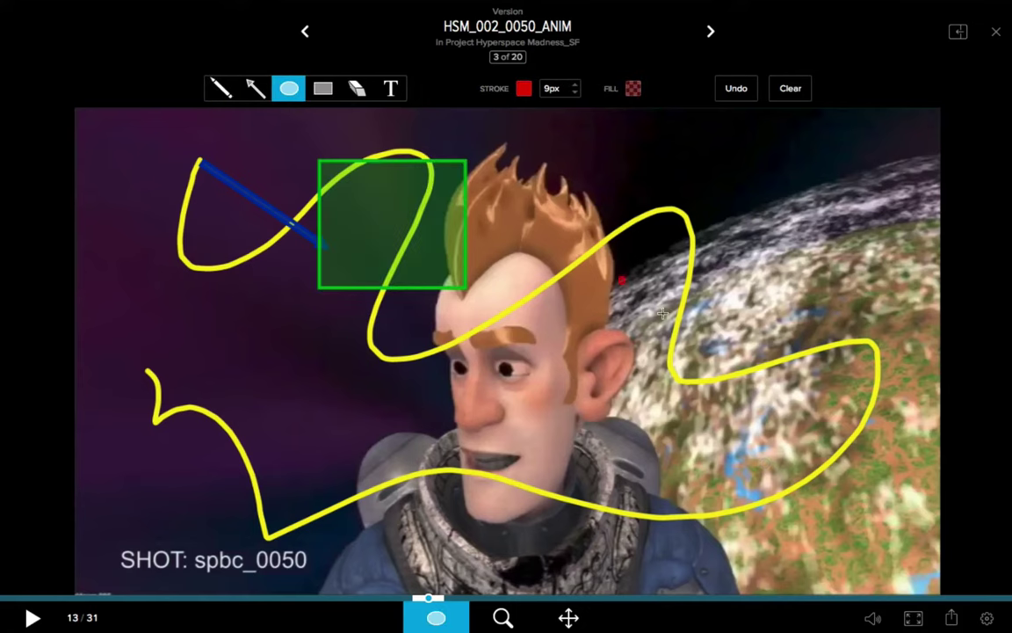
{"action": "left_click_drag", "start_coordinate": [662, 314], "coordinate": [841, 478]}
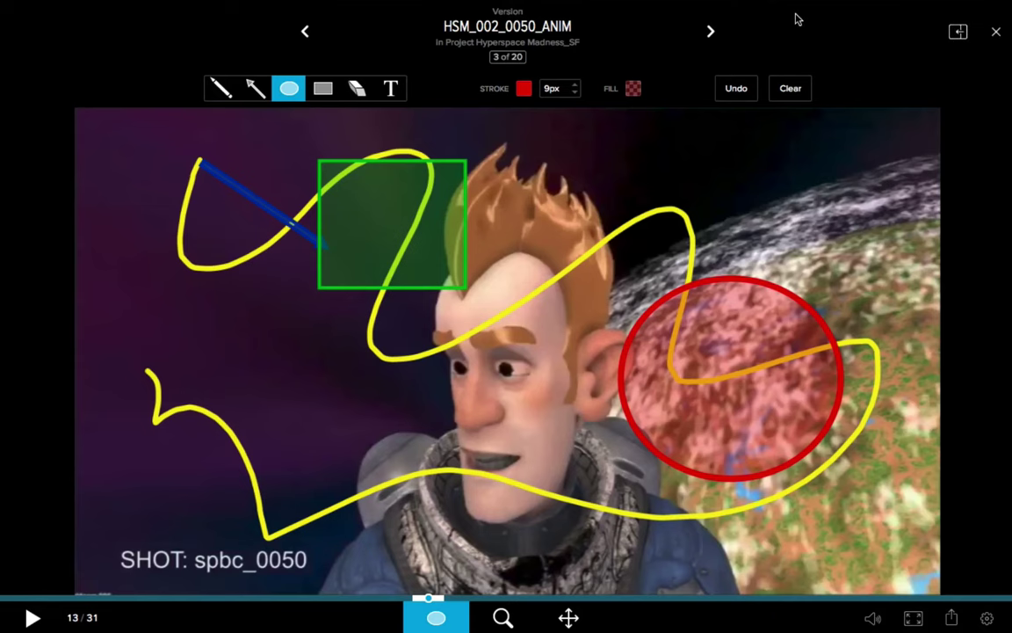
{"action": "key", "text": "Right"}
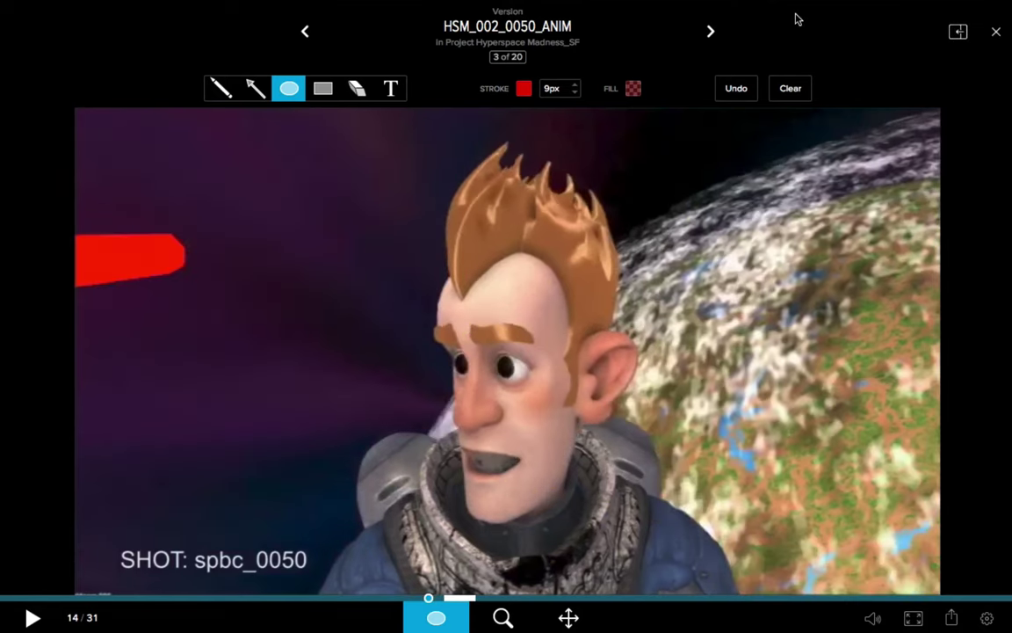
{"action": "key", "text": "Left"}
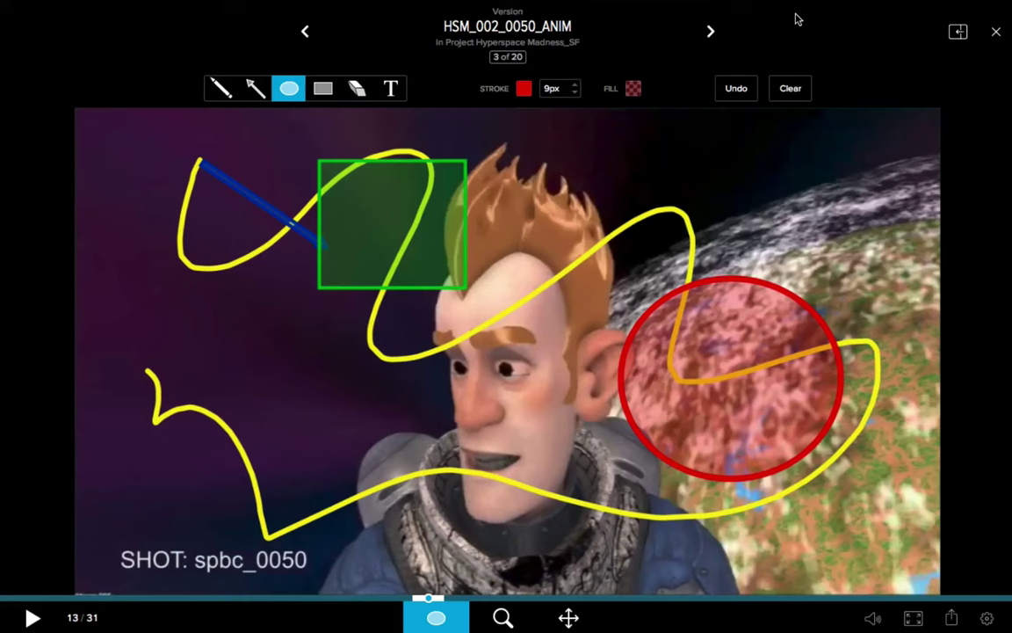
Undo the most recent annotation on frame 13.
{"action": "key", "text": "ctrl+z"}
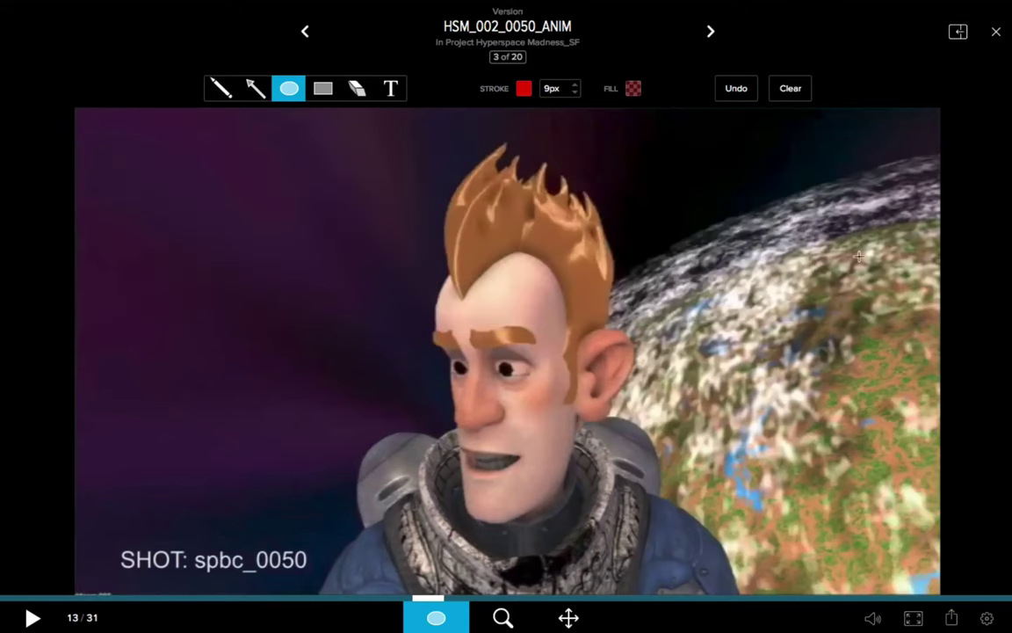
Draw a red ellipse on frame 13, a green box on 14, a yellow squiggle on 15.
{"action": "left_click_drag", "start_coordinate": [275, 168], "coordinate": [542, 376]}
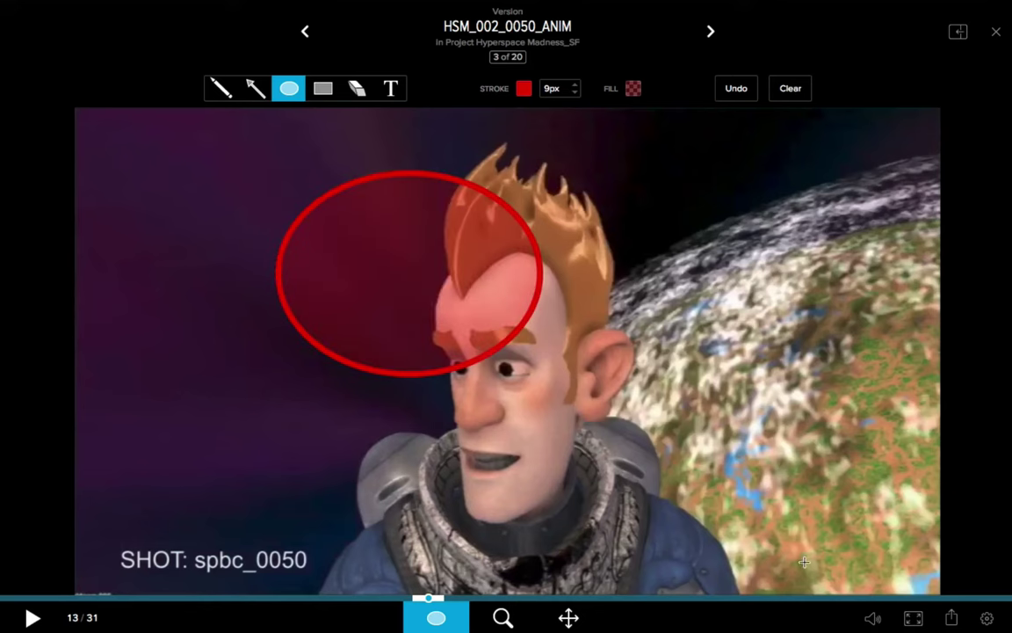
{"action": "key", "text": "Right"}
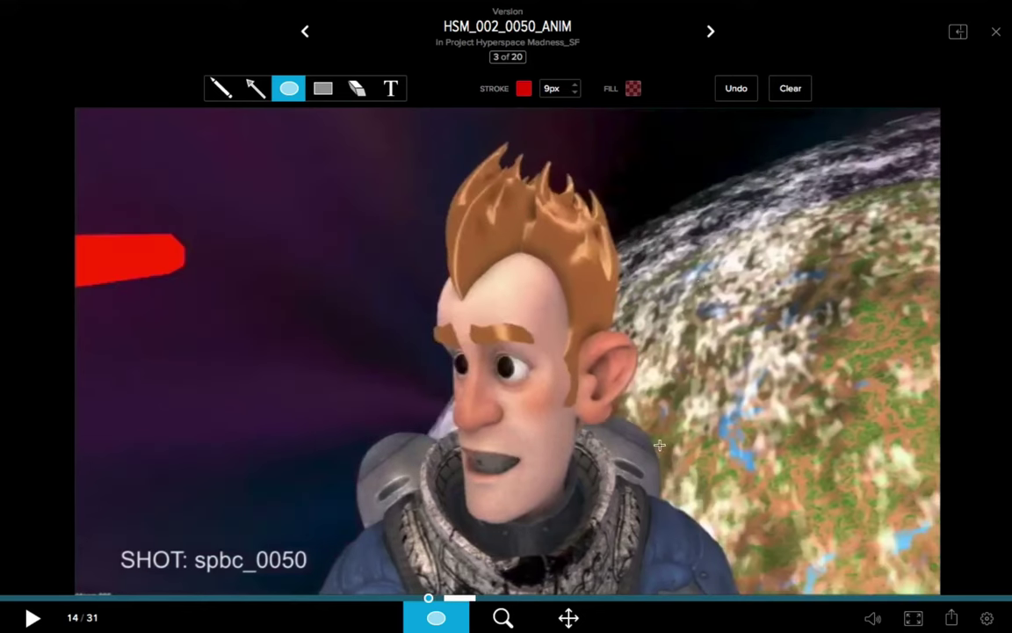
{"action": "left_click", "coordinate": [322, 89]}
{"action": "left_click_drag", "start_coordinate": [365, 184], "coordinate": [653, 464]}
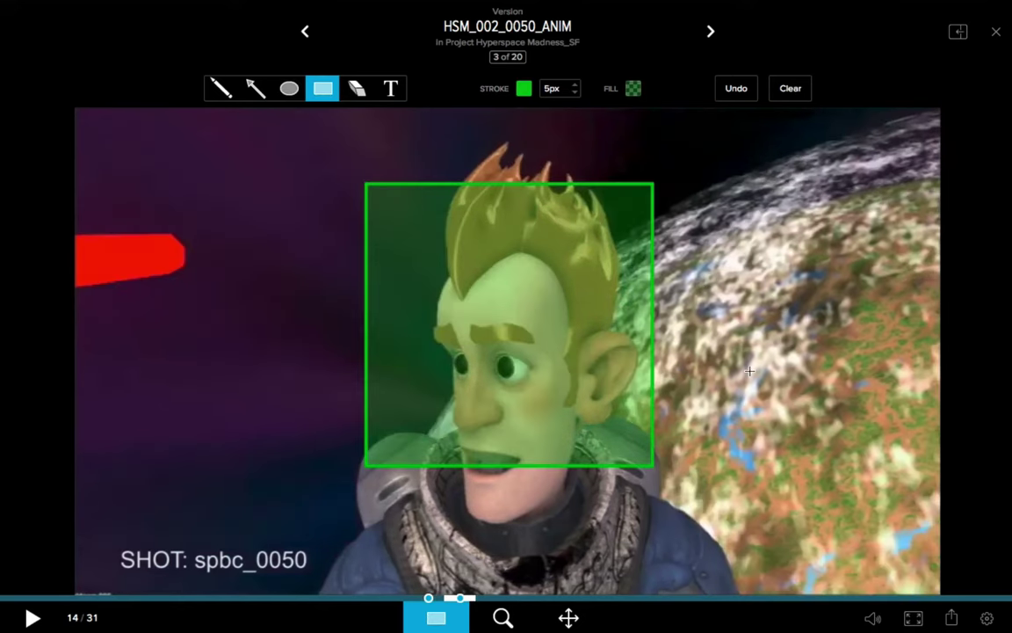
{"action": "key", "text": "Right"}
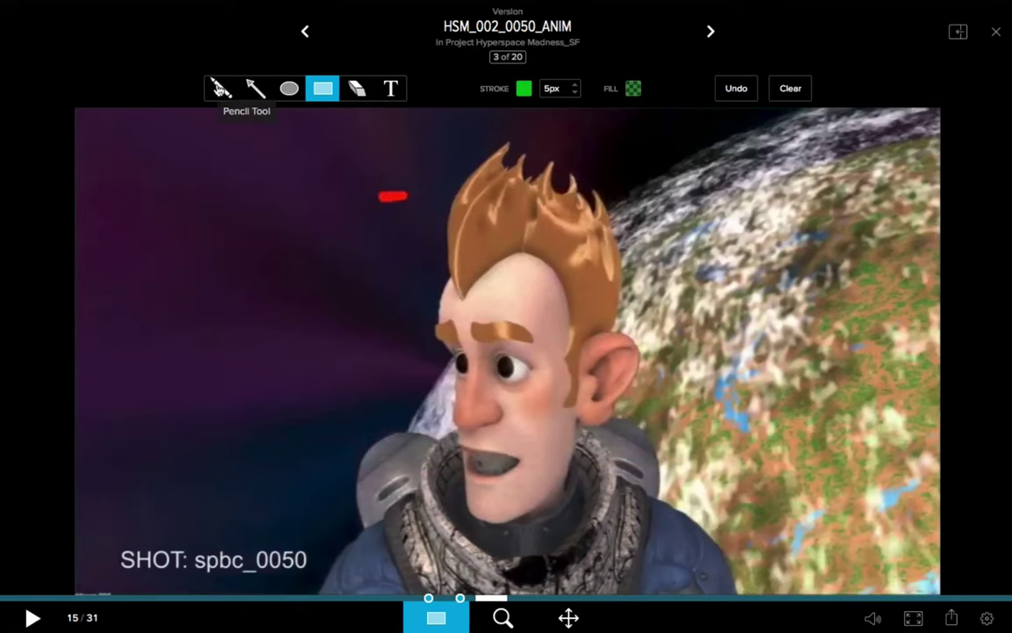
{"action": "left_click", "coordinate": [220, 88]}
{"action": "mouse_move", "coordinate": [335, 169]}
{"action": "left_mouse_down"}
{"action": "mouse_move", "coordinate": [543, 433]}
{"action": "mouse_move", "coordinate": [837, 455]}
{"action": "left_mouse_up"}
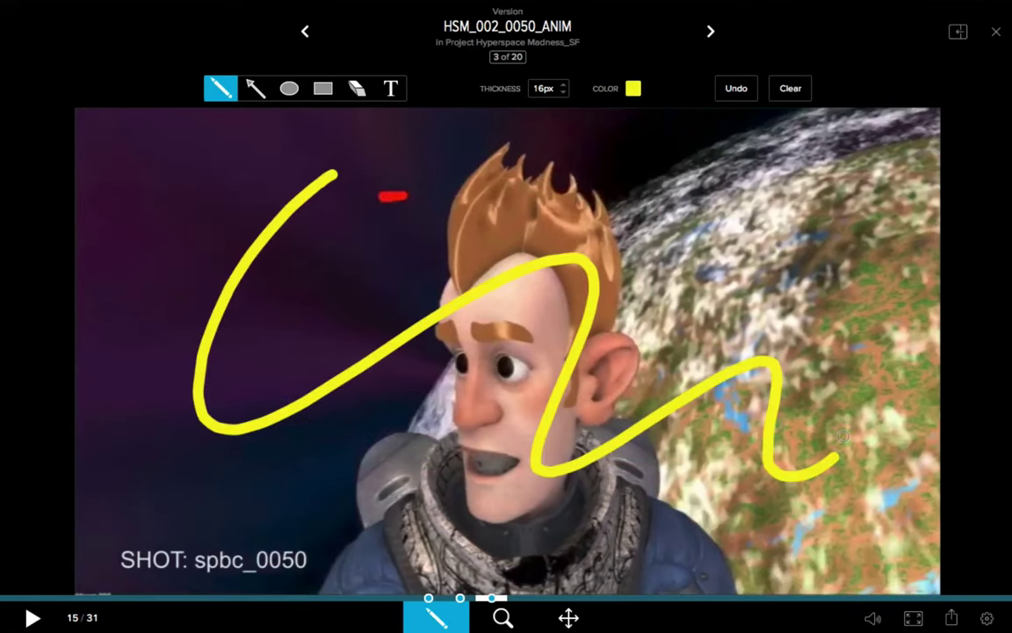
On frame 16, draw blue arrows pointing at the hair and the collar.
{"action": "key", "text": "Right"}
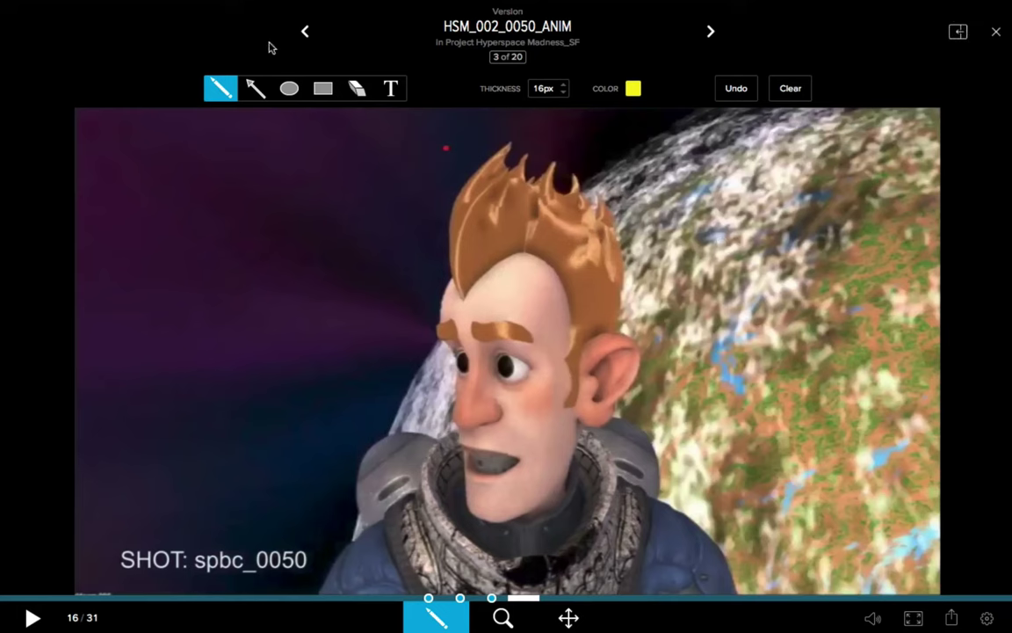
{"action": "left_click", "coordinate": [255, 88]}
{"action": "left_click_drag", "start_coordinate": [155, 211], "coordinate": [387, 334]}
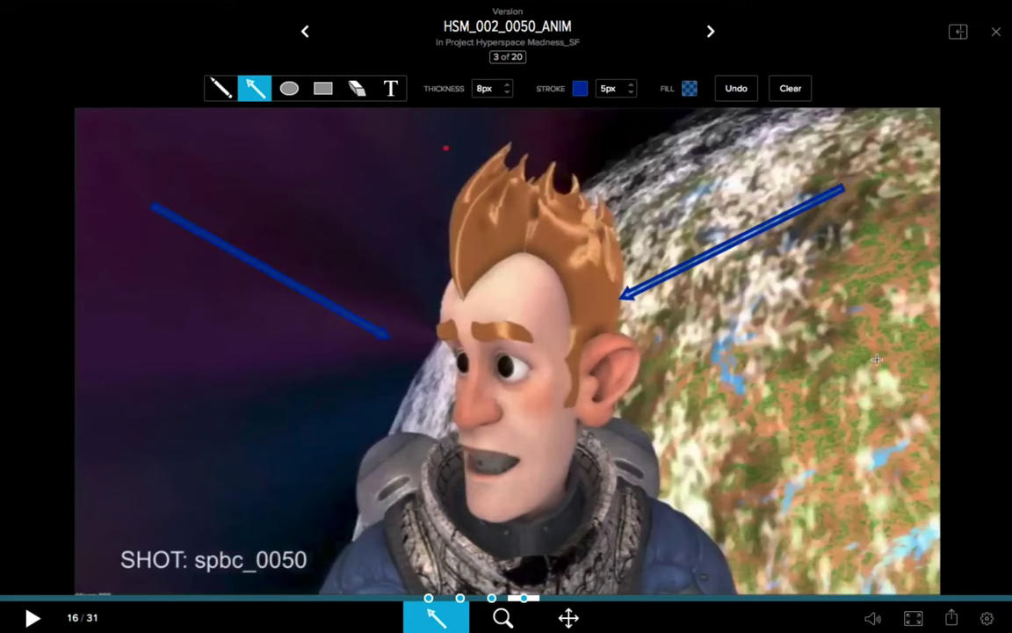
{"action": "left_click_drag", "start_coordinate": [868, 363], "coordinate": [579, 454]}
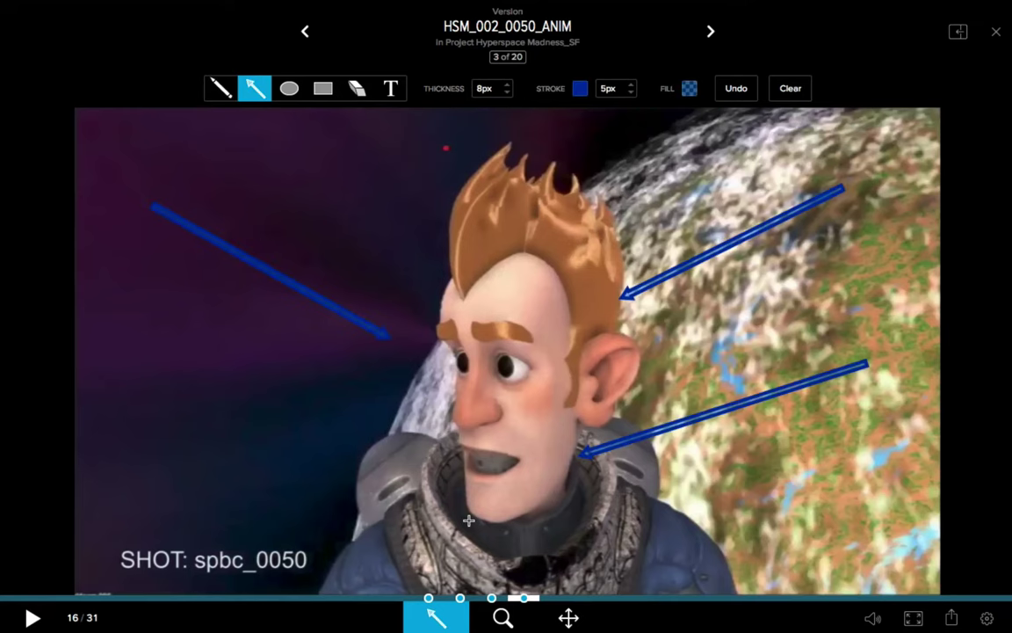
Review the annotated frames, undo the yellow squiggle, and step back to frame 12.
{"action": "key", "text": "Left"}
{"action": "key", "text": "Left"}
{"action": "key", "text": "Left"}
{"action": "key", "text": "Right"}
{"action": "key", "text": "Right"}
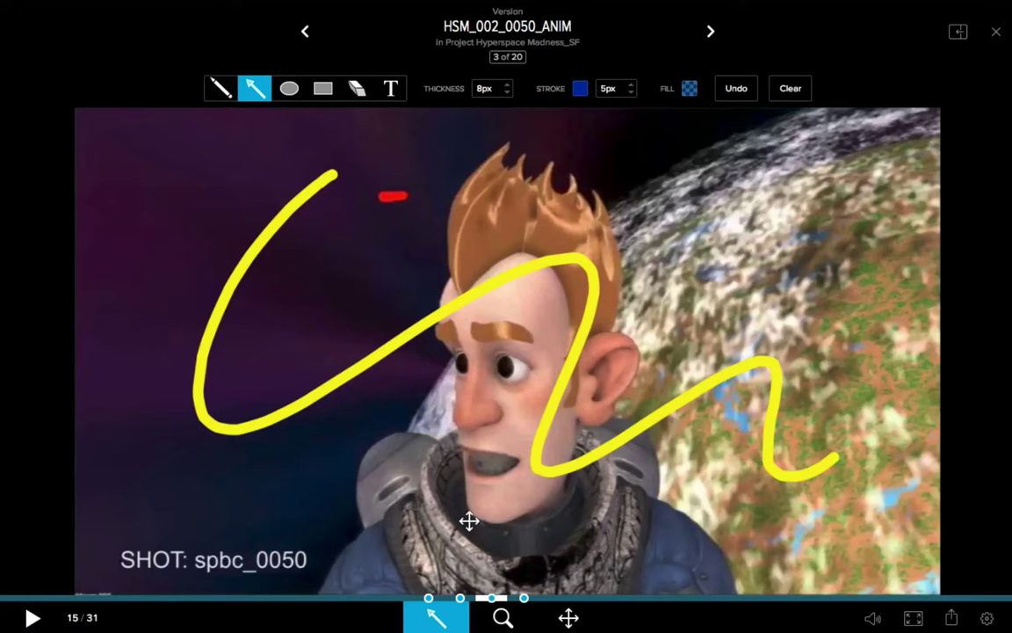
{"action": "key", "text": "ctrl+z"}
{"action": "key", "text": "Left"}
{"action": "key", "text": "Left"}
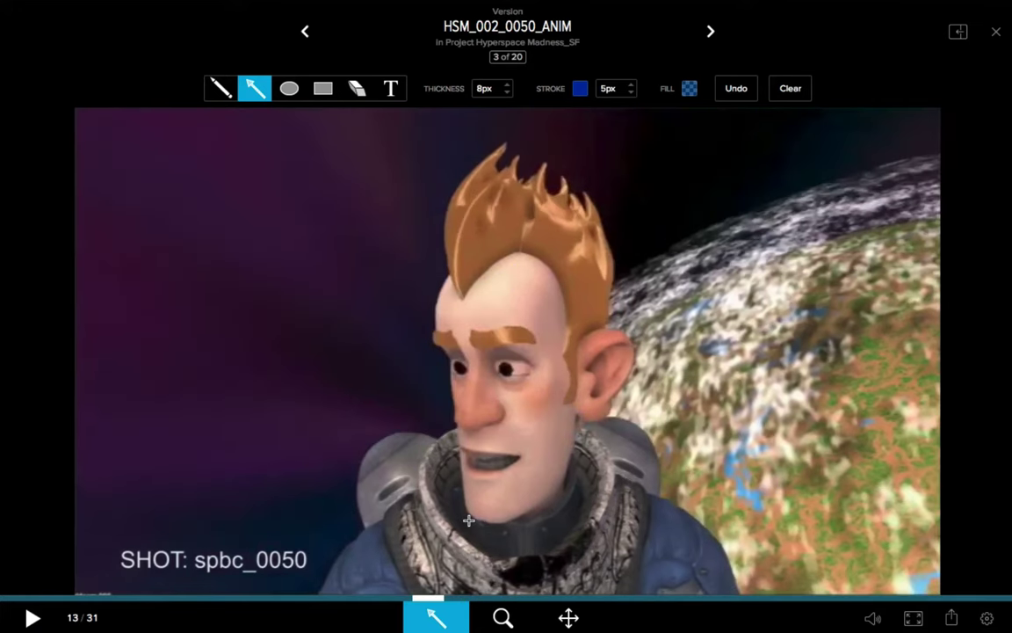
{"action": "key", "text": "Left"}
Step to frame 11 and try the Zoom, Pan (P) and Annotation (A) modes.
{"action": "key", "text": "Right"}
{"action": "key", "text": "Right"}
{"action": "key", "text": "Right"}
{"action": "key", "text": "Left"}
{"action": "key", "text": "Left"}
{"action": "key", "text": "Left"}
{"action": "key", "text": "Left"}
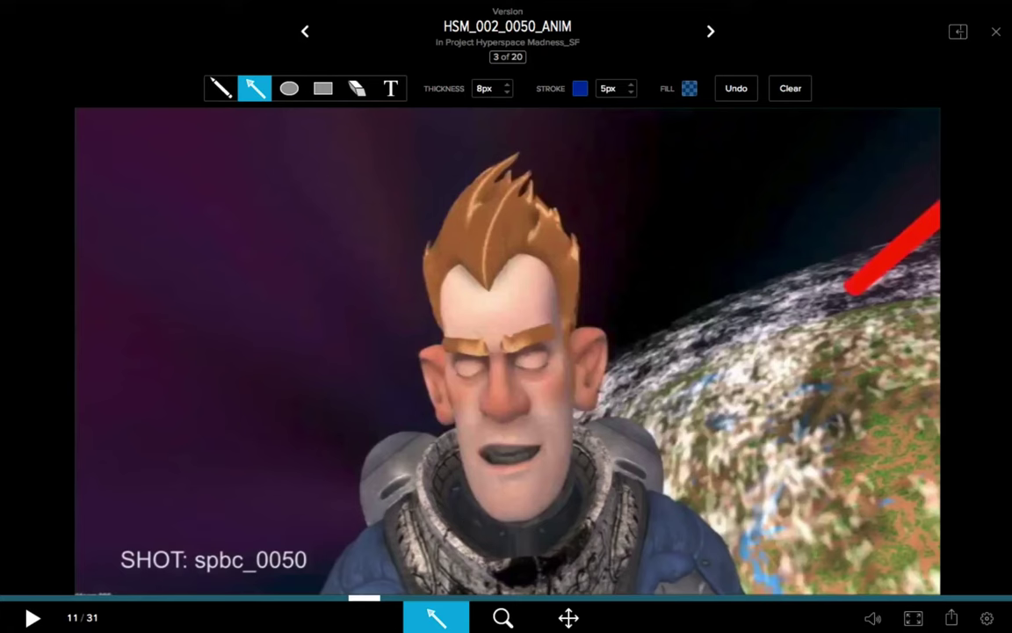
{"action": "left_click", "coordinate": [501, 619]}
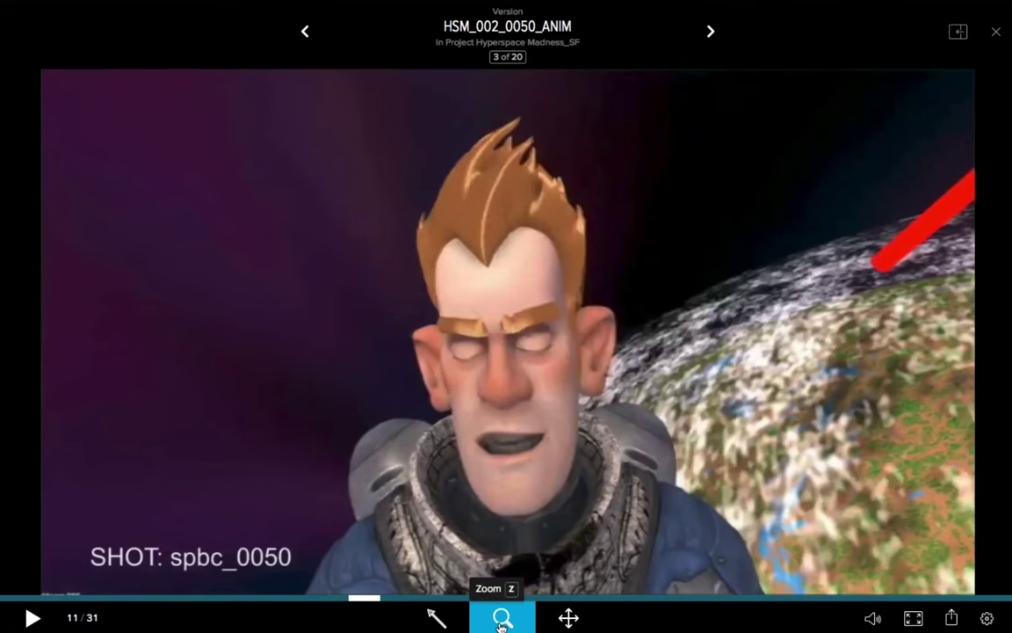
{"action": "key", "text": "p"}
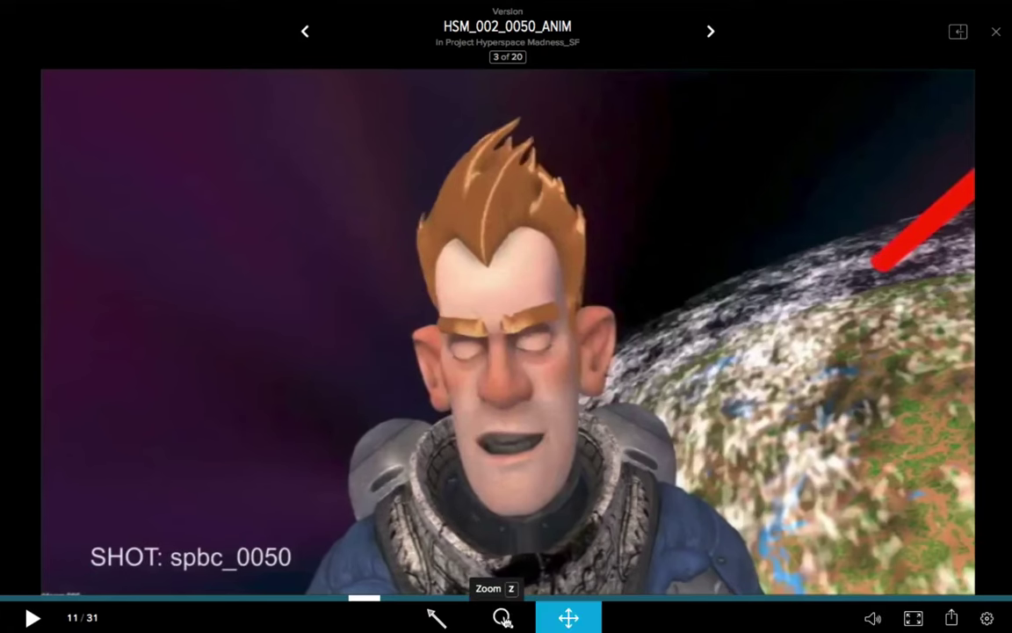
{"action": "key", "text": "a"}
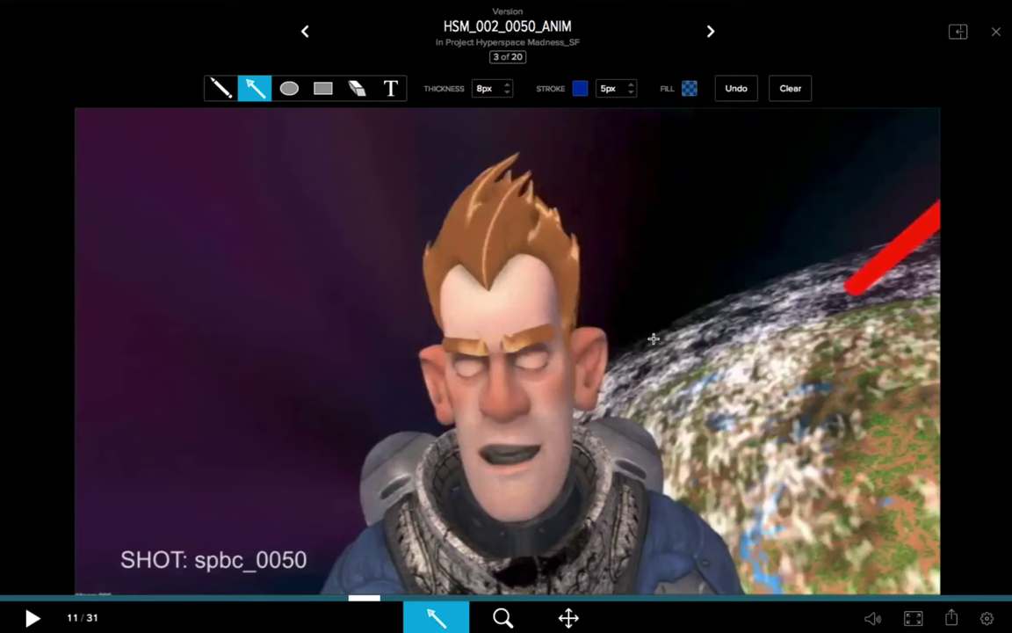
Zoom into the face on frame 11, pencil yellow strokes beside both ears, then zoom out.
{"action": "left_click", "coordinate": [215, 92]}
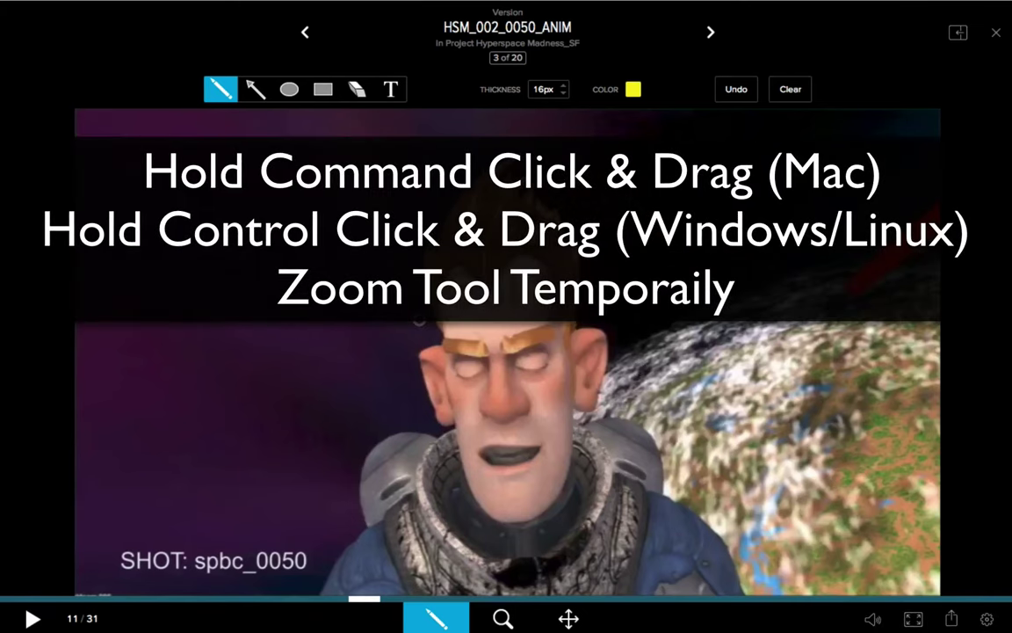
{"action": "key", "text": "ctrl"}
{"action": "mouse_move", "coordinate": [419, 323]}
{"action": "left_mouse_down"}
{"action": "mouse_move", "coordinate": [569, 195]}
{"action": "mouse_move", "coordinate": [655, 162]}
{"action": "mouse_move", "coordinate": [647, 180]}
{"action": "left_mouse_up"}
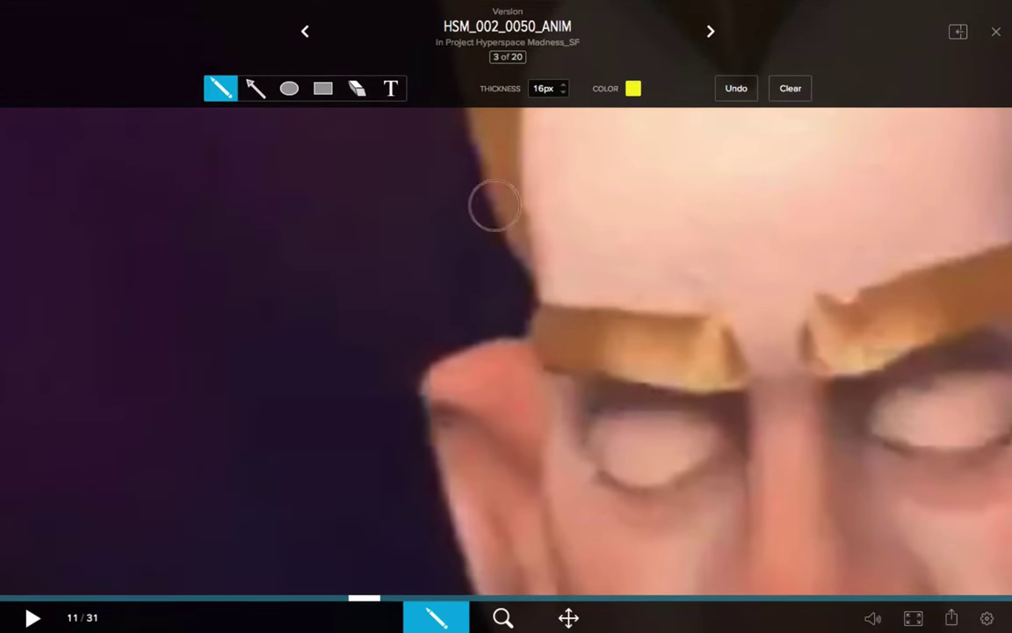
{"action": "mouse_move", "coordinate": [456, 123]}
{"action": "left_mouse_down"}
{"action": "mouse_move", "coordinate": [518, 301]}
{"action": "mouse_move", "coordinate": [434, 355]}
{"action": "mouse_move", "coordinate": [432, 486]}
{"action": "left_mouse_up"}
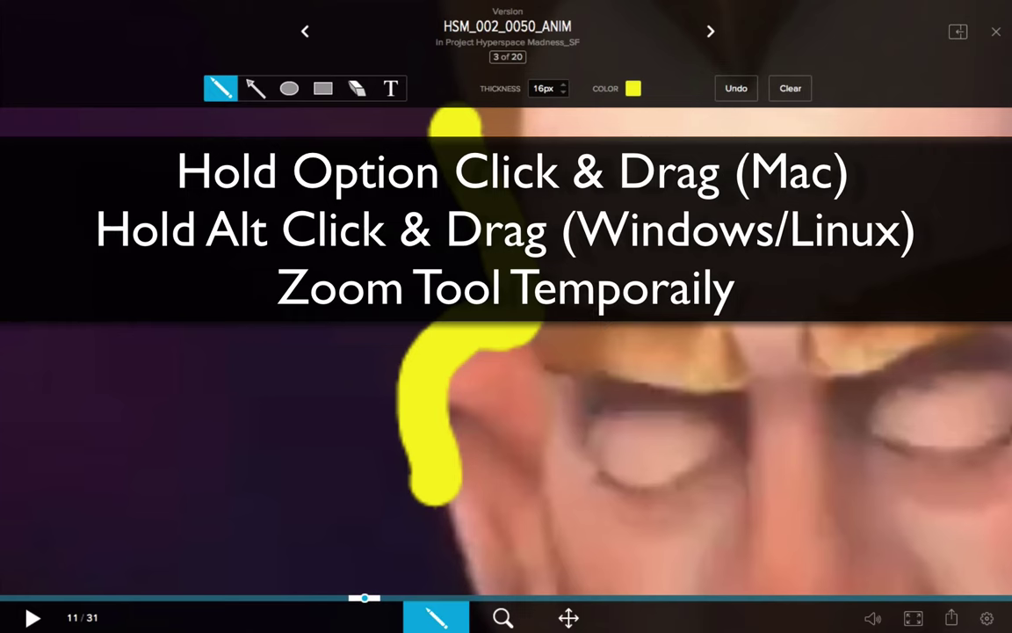
{"action": "left_click_drag", "start_coordinate": [877, 264], "coordinate": [425, 285]}
{"action": "mouse_move", "coordinate": [518, 147]}
{"action": "left_mouse_down"}
{"action": "mouse_move", "coordinate": [506, 293]}
{"action": "mouse_move", "coordinate": [602, 293]}
{"action": "mouse_move", "coordinate": [652, 361]}
{"action": "mouse_move", "coordinate": [635, 512]}
{"action": "left_mouse_up"}
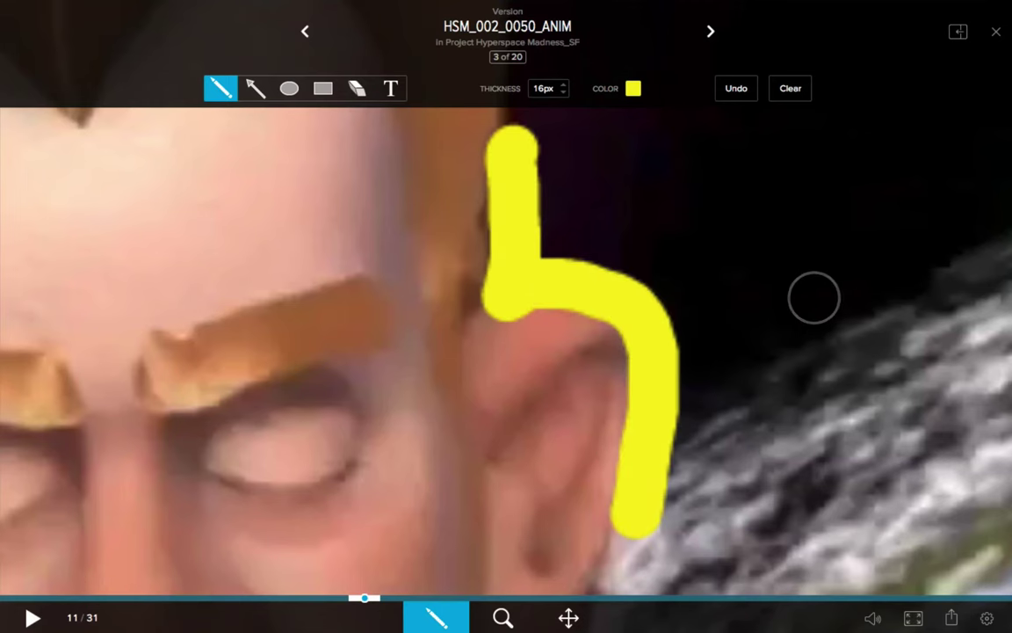
{"action": "scroll", "coordinate": [370, 320], "scroll_direction": "down", "scroll_amount": 5}
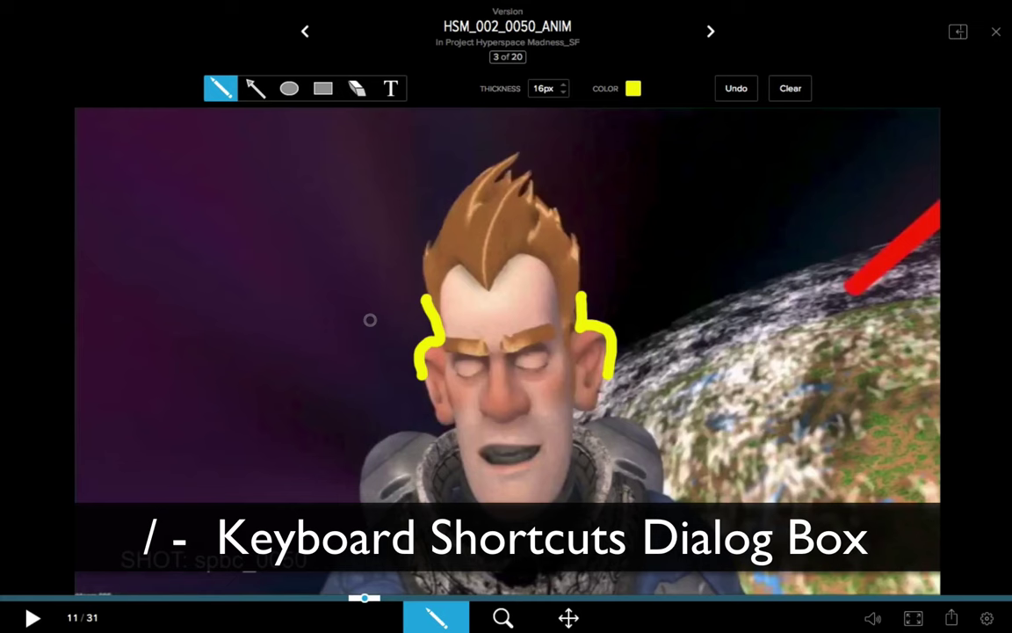
{"action": "key", "text": "slash"}
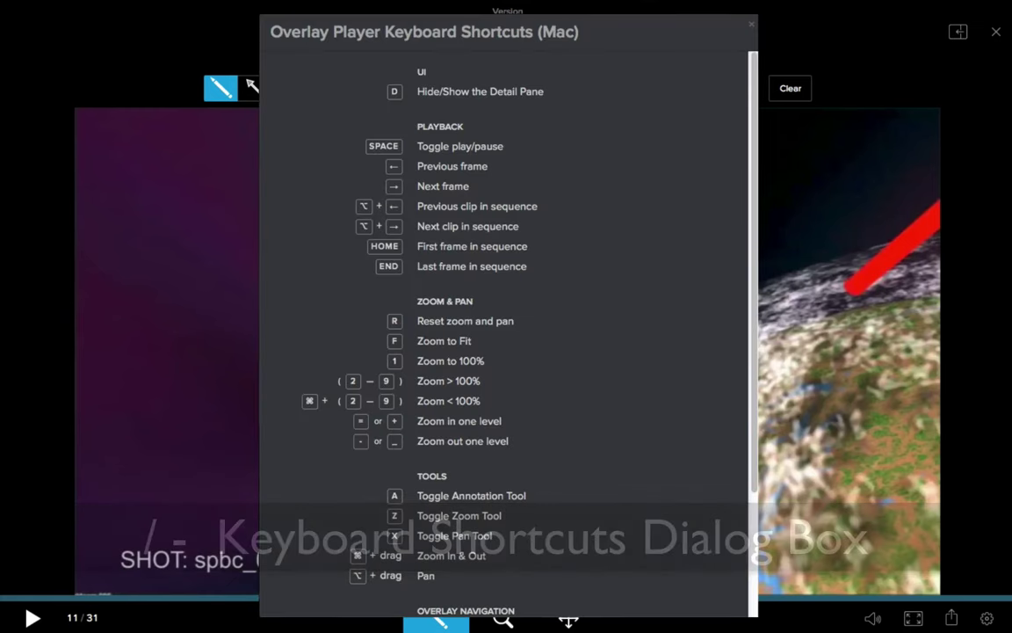
{"action": "scroll", "coordinate": [740, 77], "scroll_direction": "down", "scroll_amount": 5}
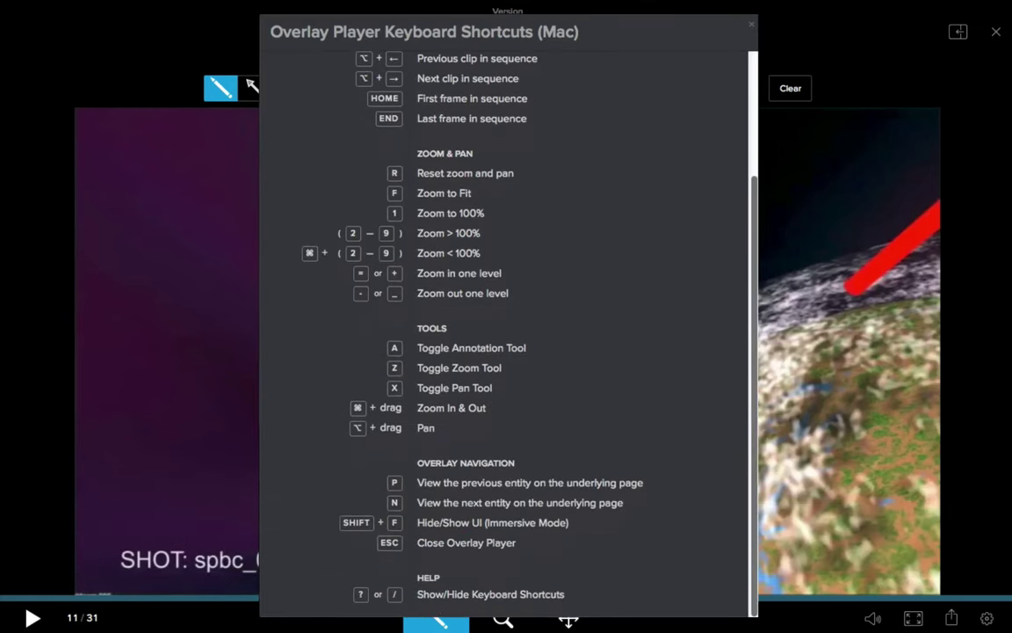
{"action": "scroll", "coordinate": [734, 72], "scroll_direction": "up", "scroll_amount": 5}
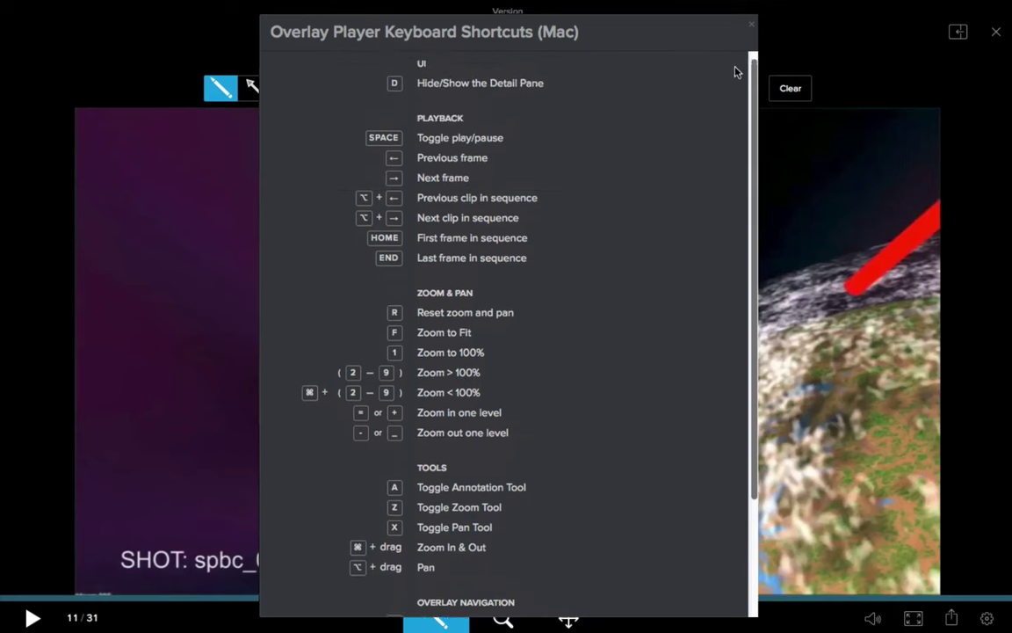
{"action": "key", "text": "Escape"}
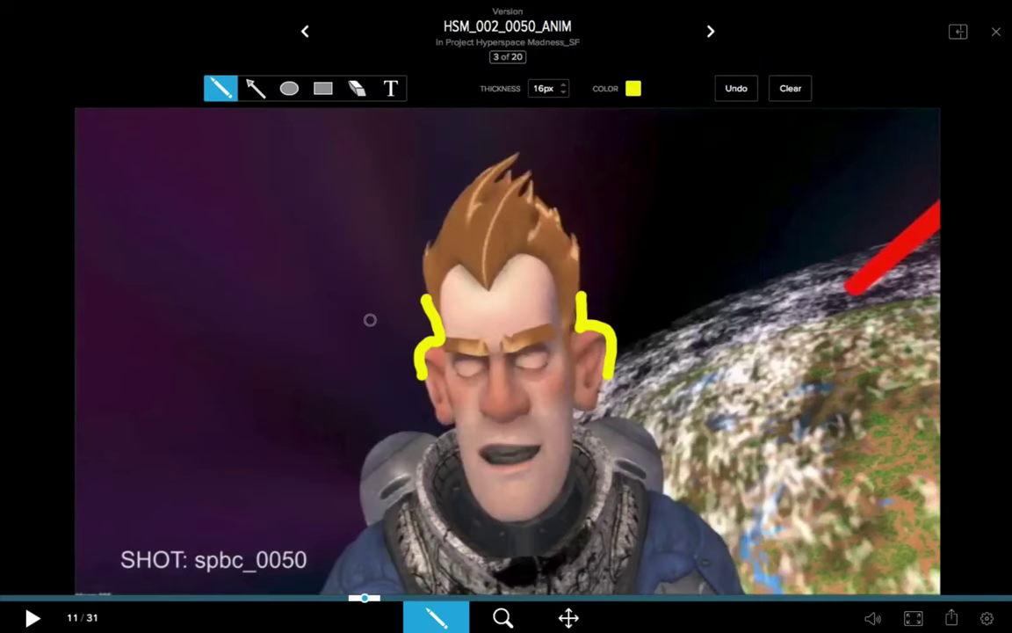